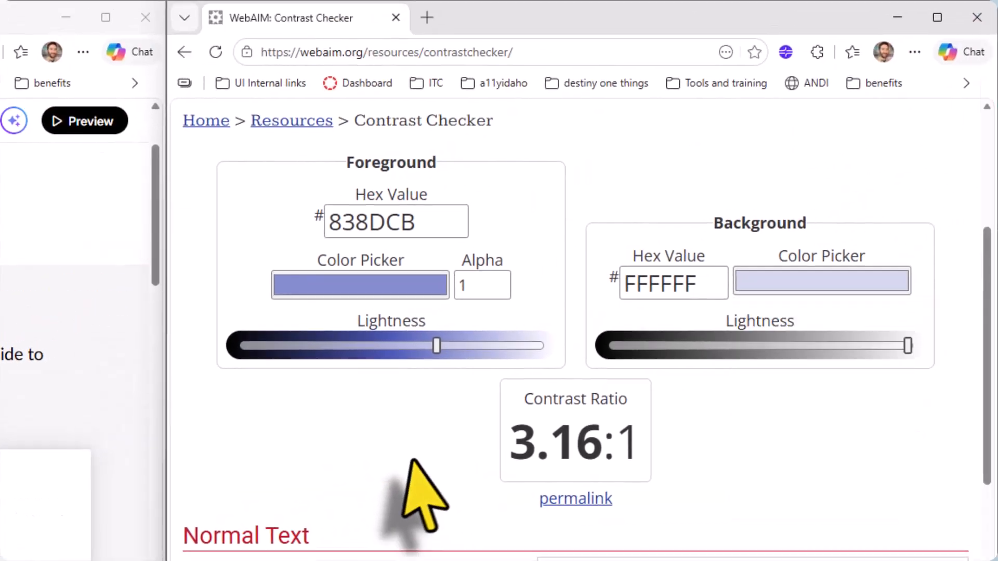
# Maximize the Steps to Effective Implementation lesson window and review its timeline cards and chevron graphics through to the PDF attachment
pyautogui.click(714, 285)
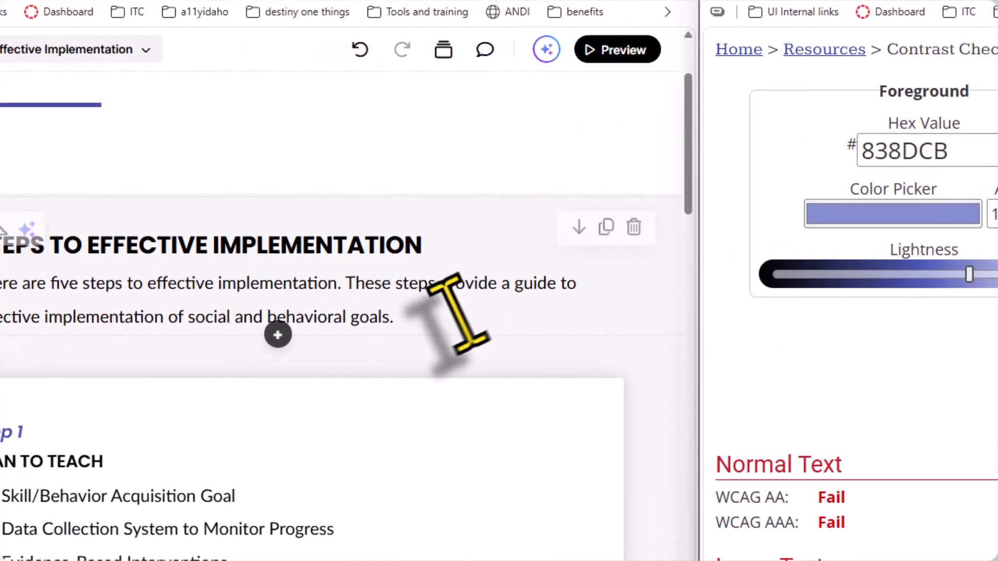
pyautogui.doubleClick(467, 18)
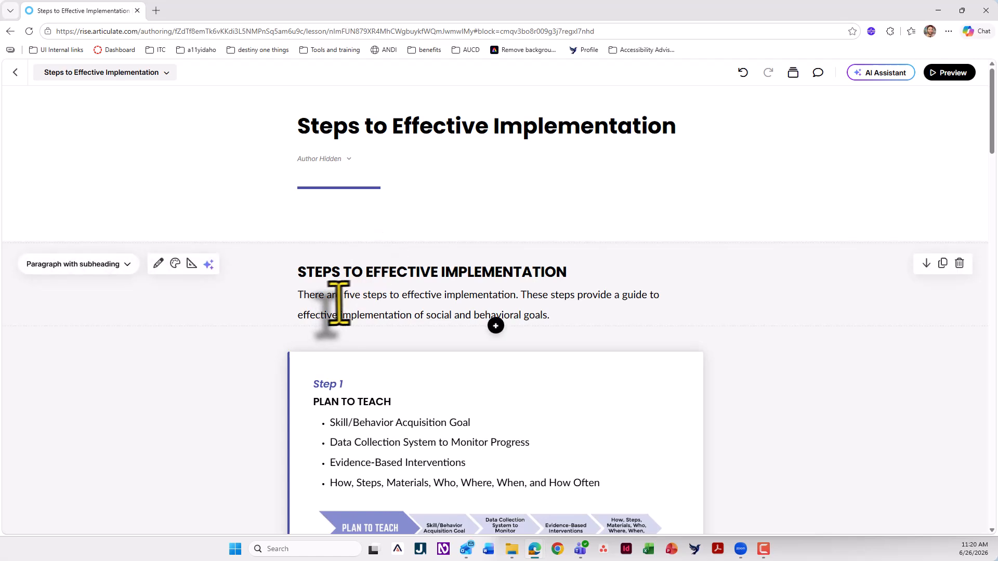
pyautogui.scroll(-2, 363, 340)
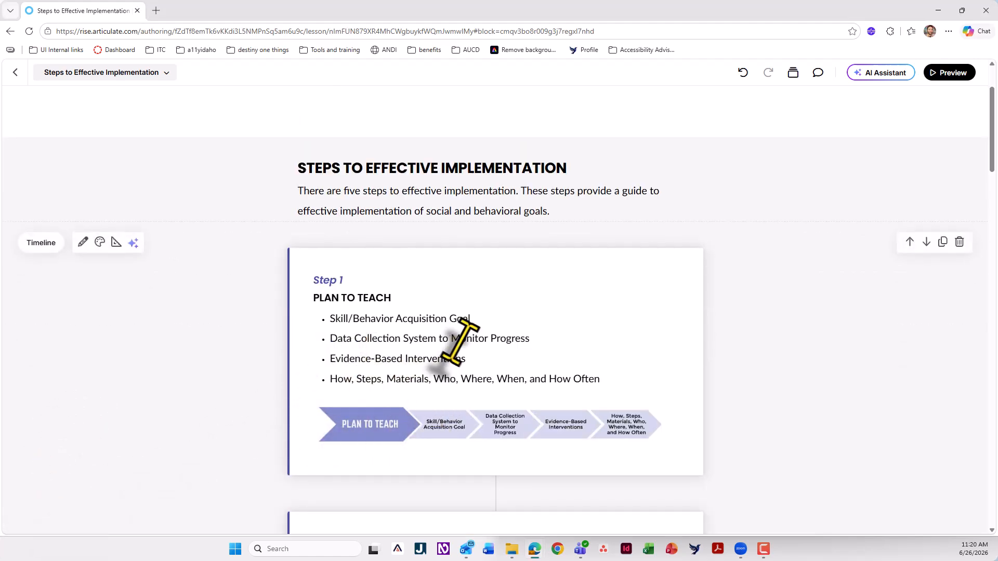
pyautogui.scroll(-20, 462, 337)
pyautogui.scroll(-1, 461, 341)
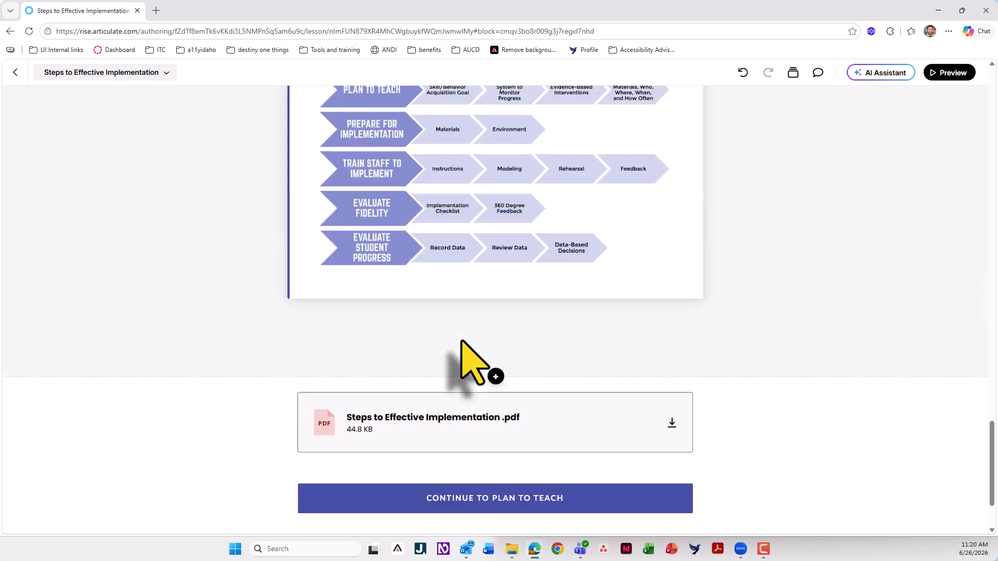
pyautogui.scroll(3, 467, 356)
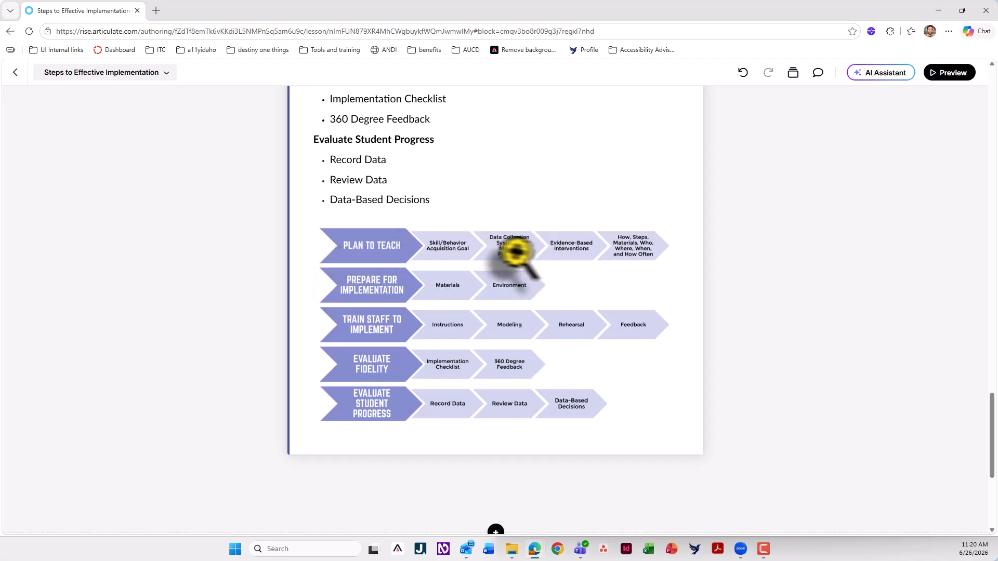
pyautogui.scroll(20, 517, 387)
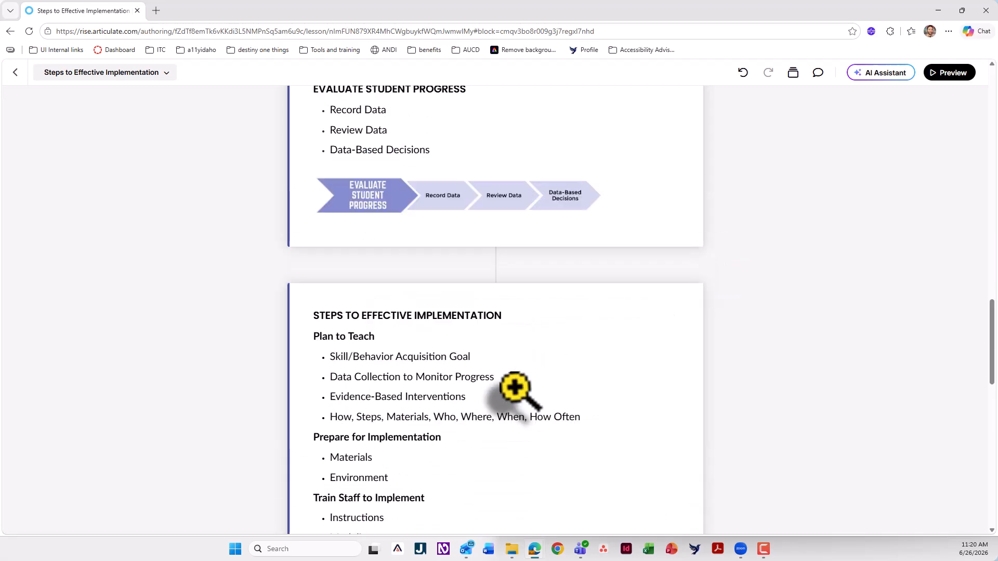
pyautogui.scroll(-3, 515, 389)
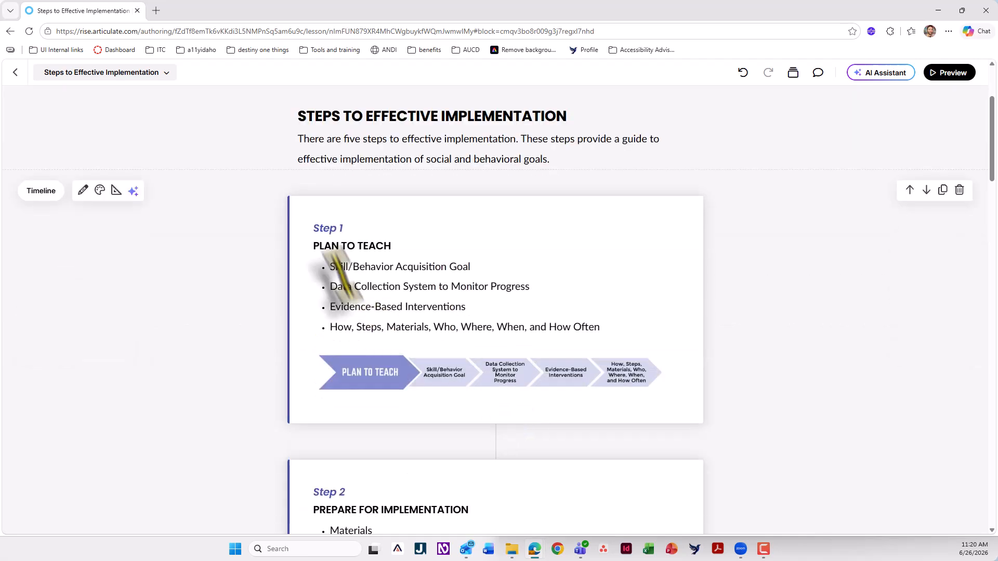
# Examine the step labels, headings and chevron graphics across the timeline cards, including the final summary card
pyautogui.moveTo(311, 227); pyautogui.dragTo(343, 231)
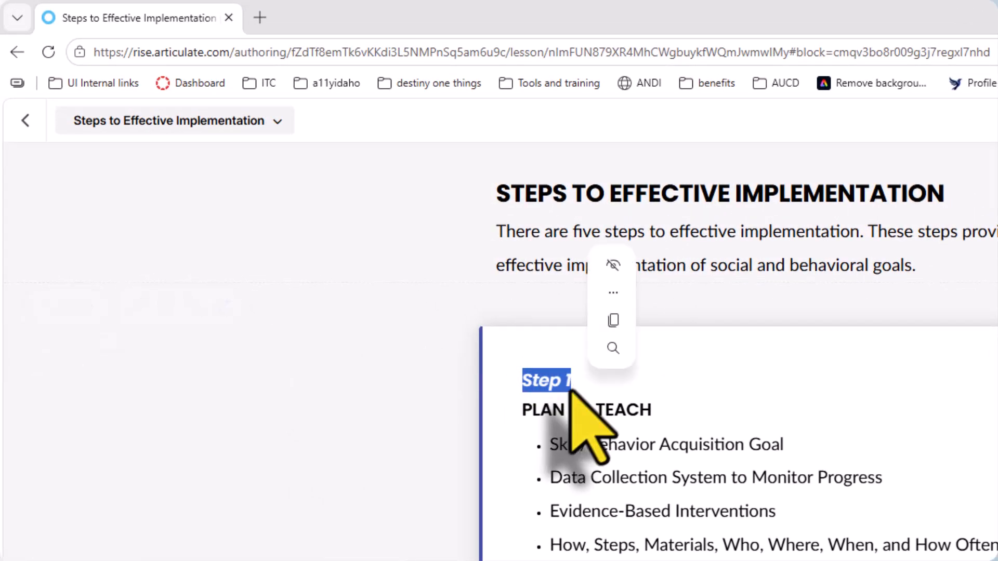
pyautogui.click(557, 378)
pyautogui.scroll(-20, 728, 509)
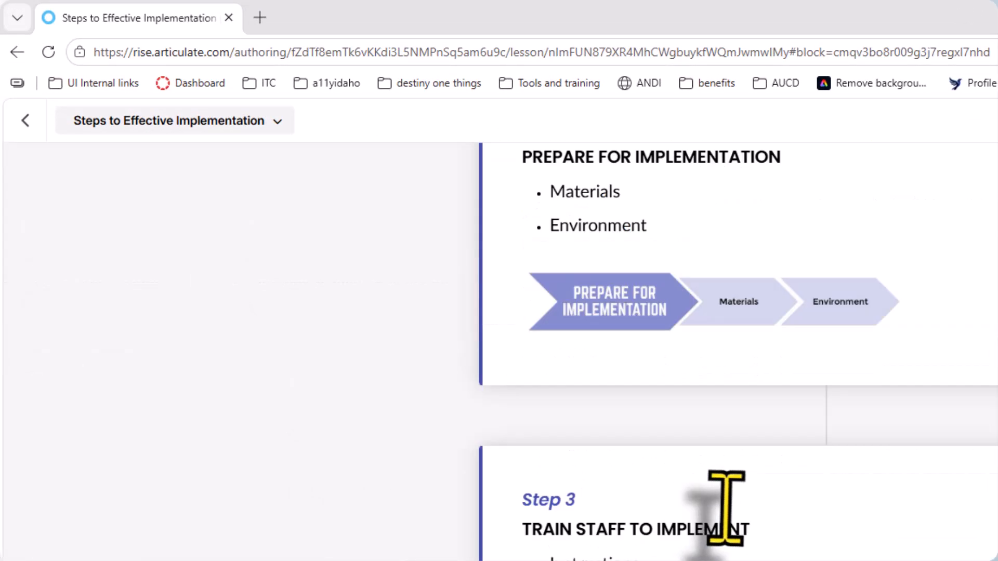
pyautogui.scroll(6, 726, 503)
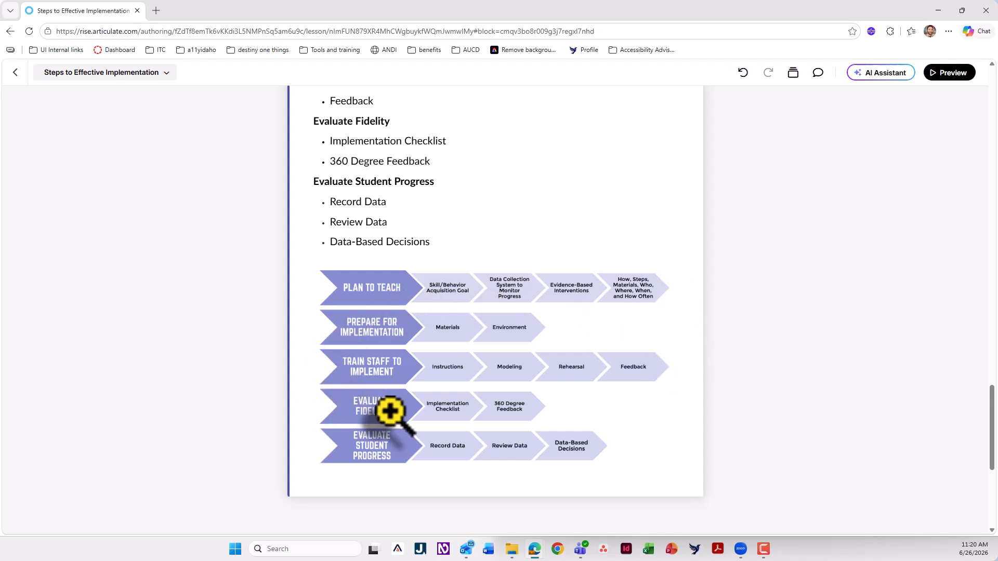
pyautogui.scroll(4, 390, 411)
pyautogui.scroll(4, 385, 327)
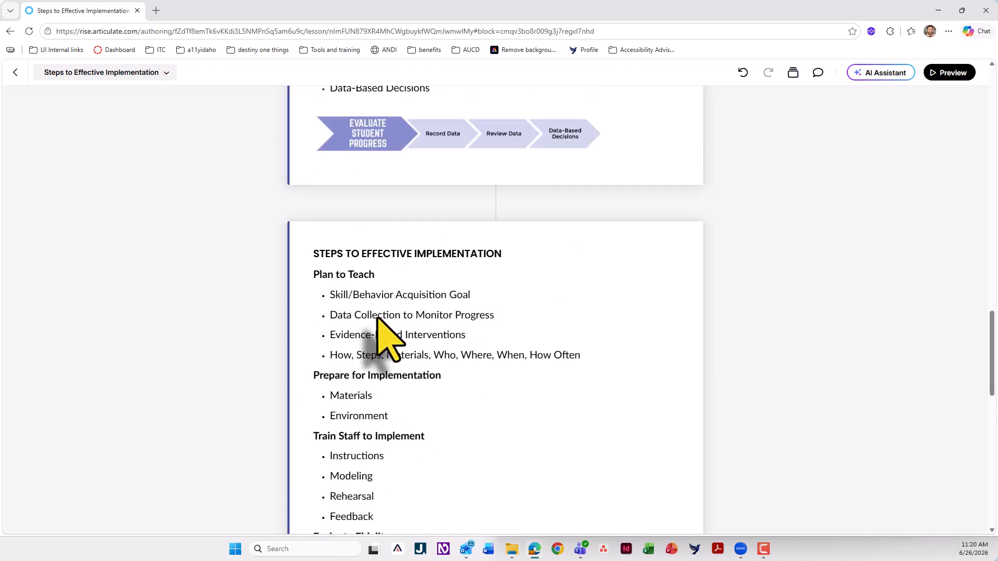
pyautogui.scroll(6, 359, 291)
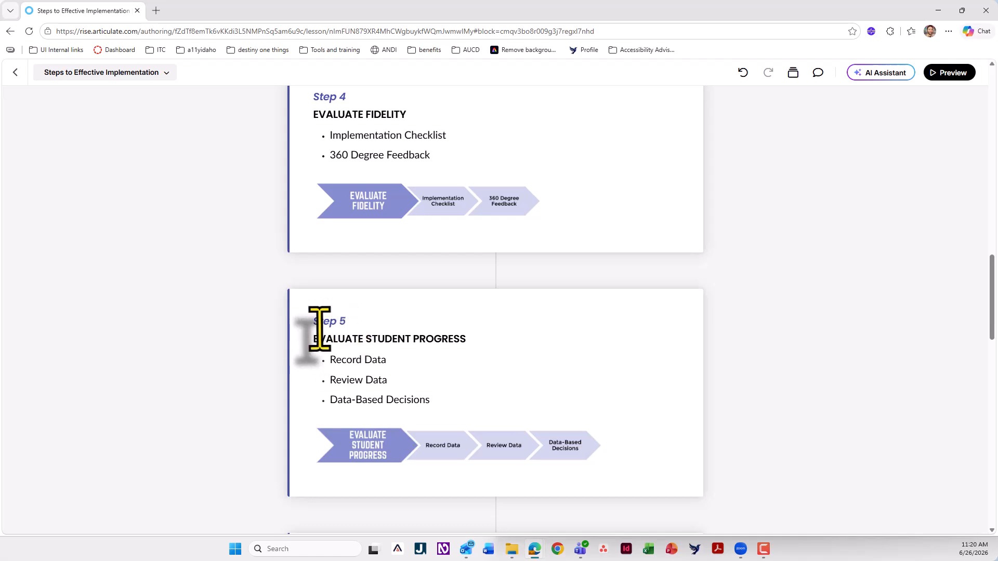
pyautogui.moveTo(313, 339); pyautogui.dragTo(460, 340)
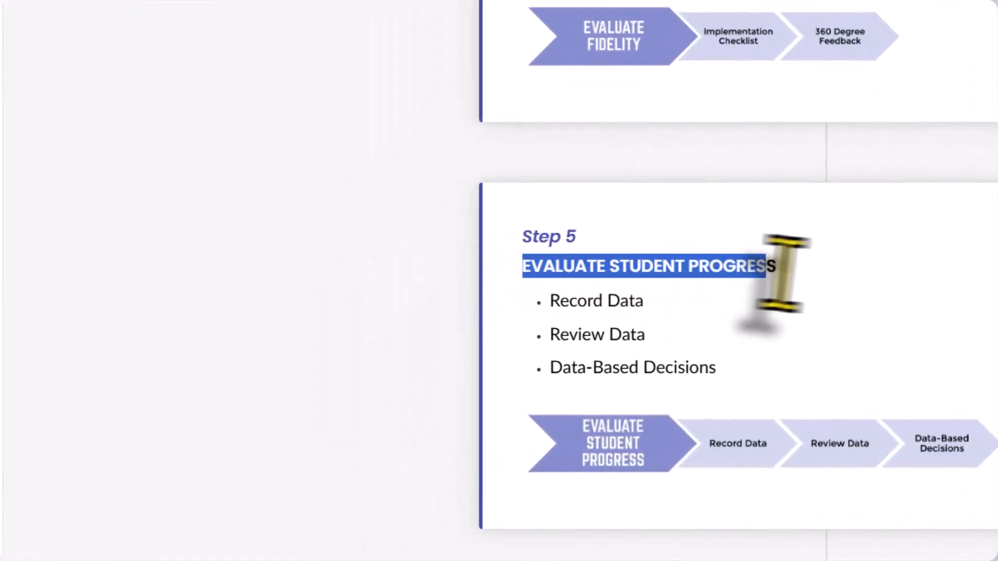
pyautogui.click(609, 296)
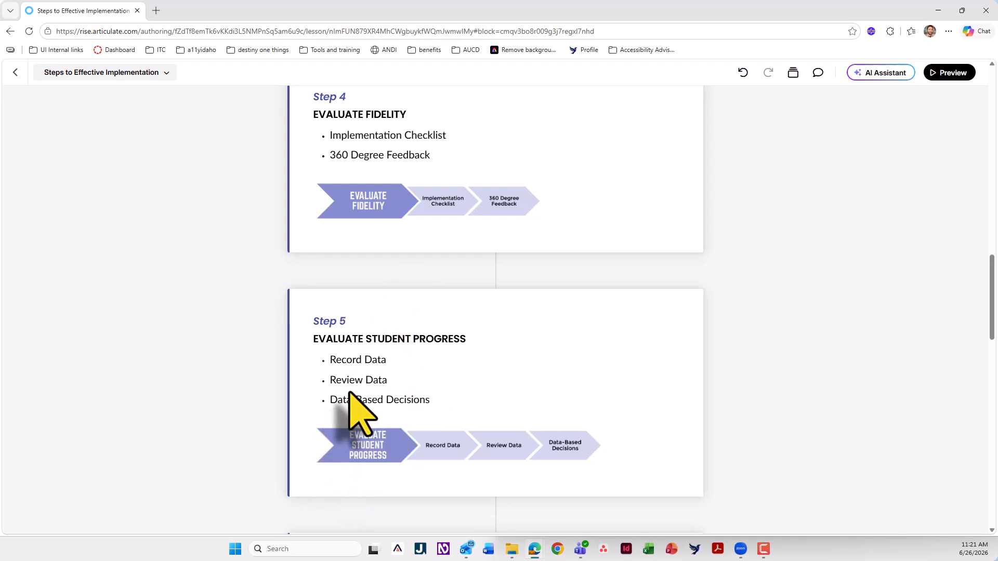
pyautogui.scroll(10, 366, 391)
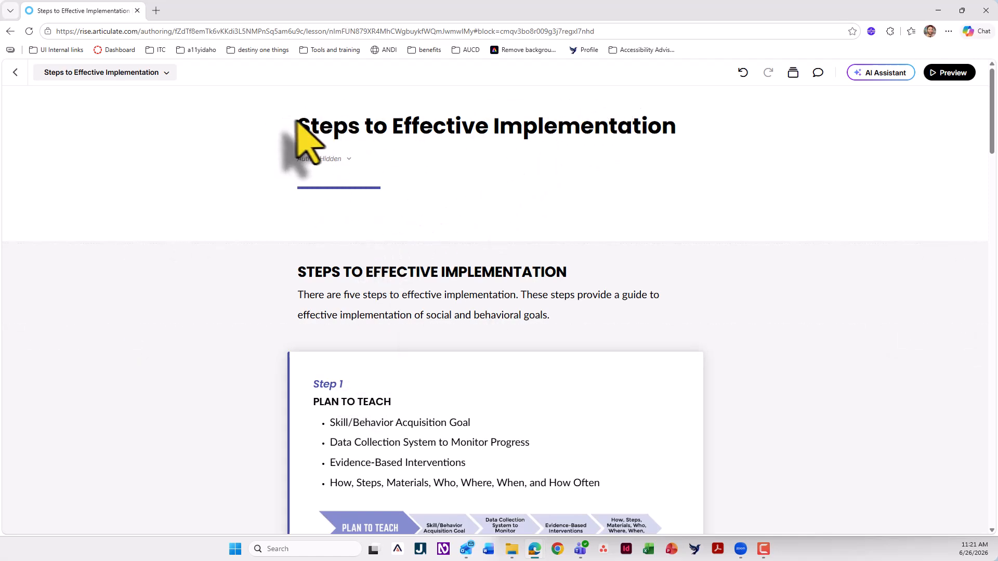
# Compare the lesson title with the repeated subheading in the intro block and the Step 1 label
pyautogui.moveTo(298, 128); pyautogui.dragTo(595, 125)
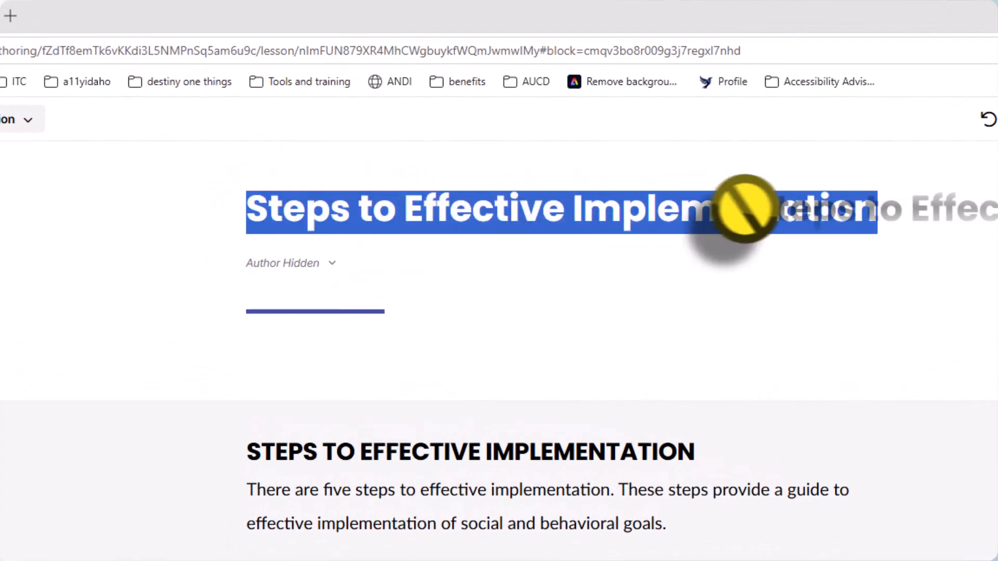
pyautogui.moveTo(746, 208); pyautogui.dragTo(555, 231)
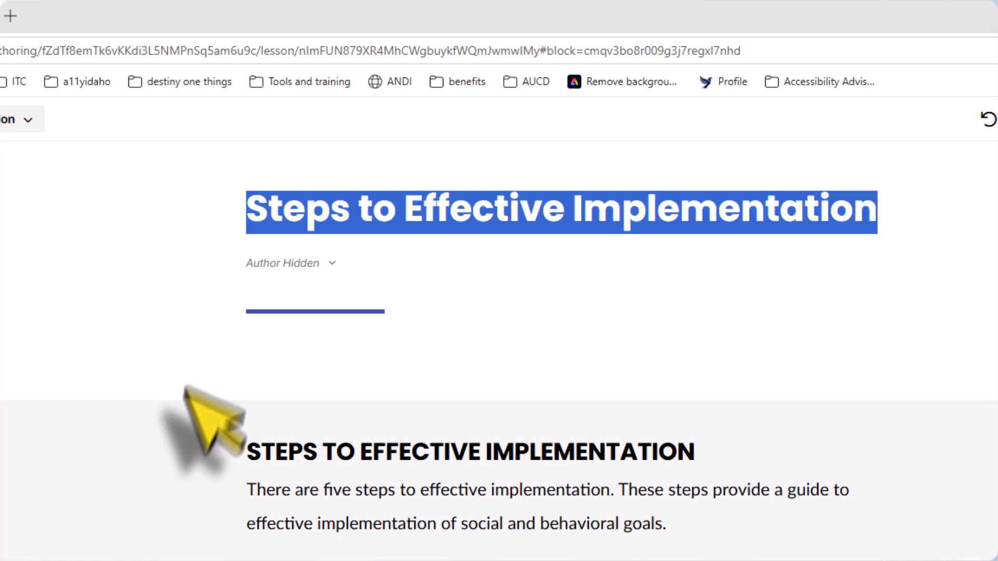
pyautogui.tripleClick(262, 454)
pyautogui.click(334, 451)
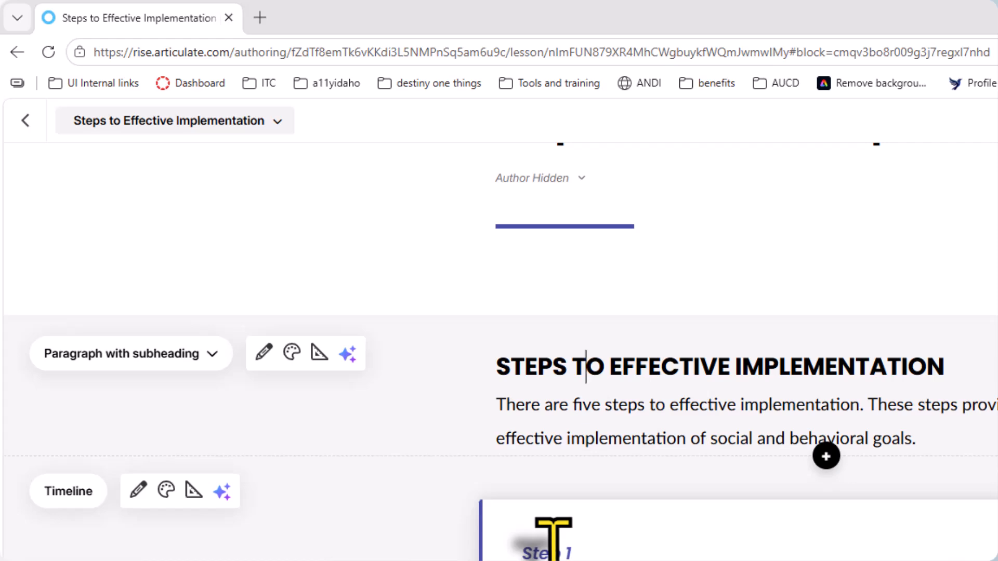
pyautogui.tripleClick(554, 553)
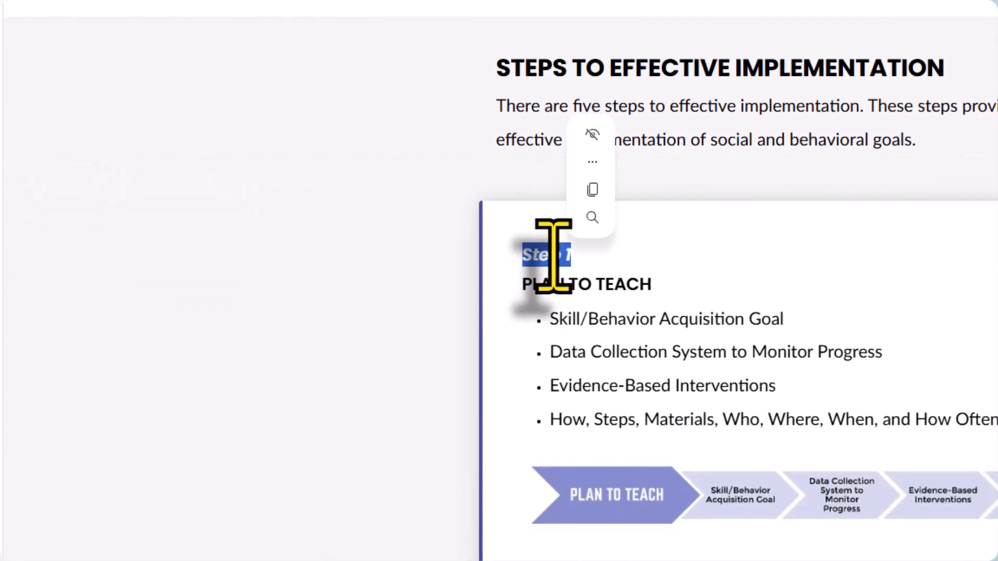
pyautogui.doubleClick(463, 198)
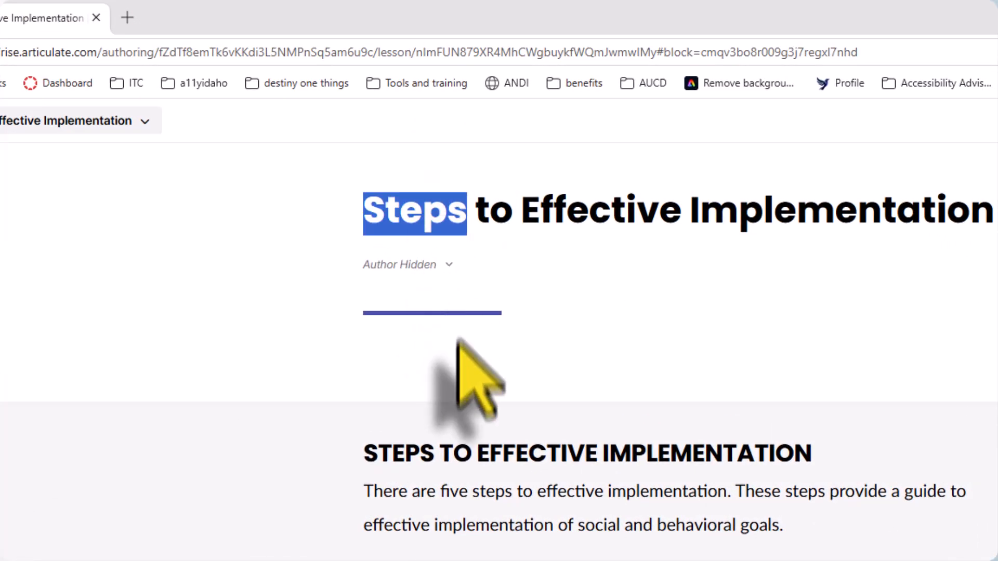
pyautogui.doubleClick(445, 455)
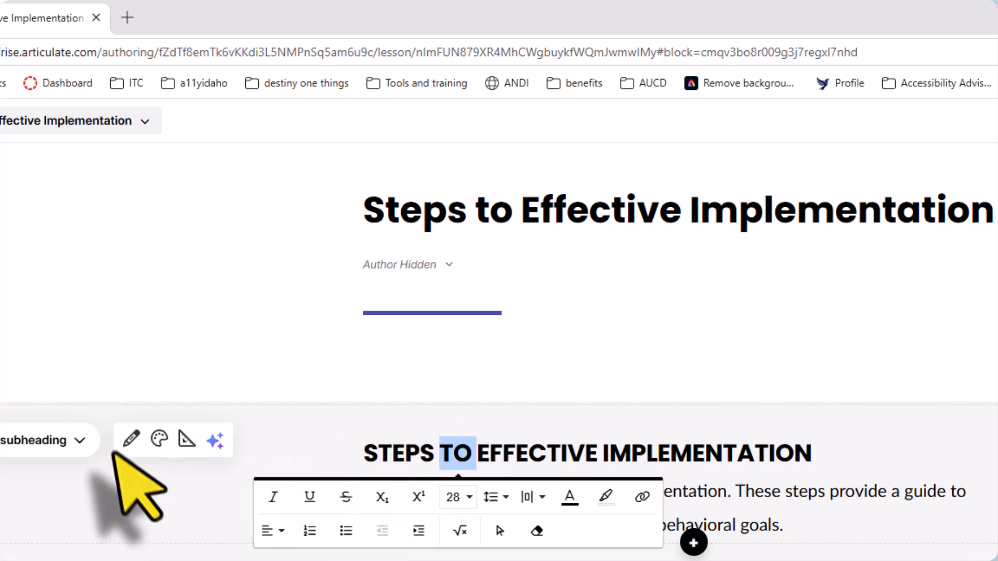
pyautogui.tripleClick(423, 203)
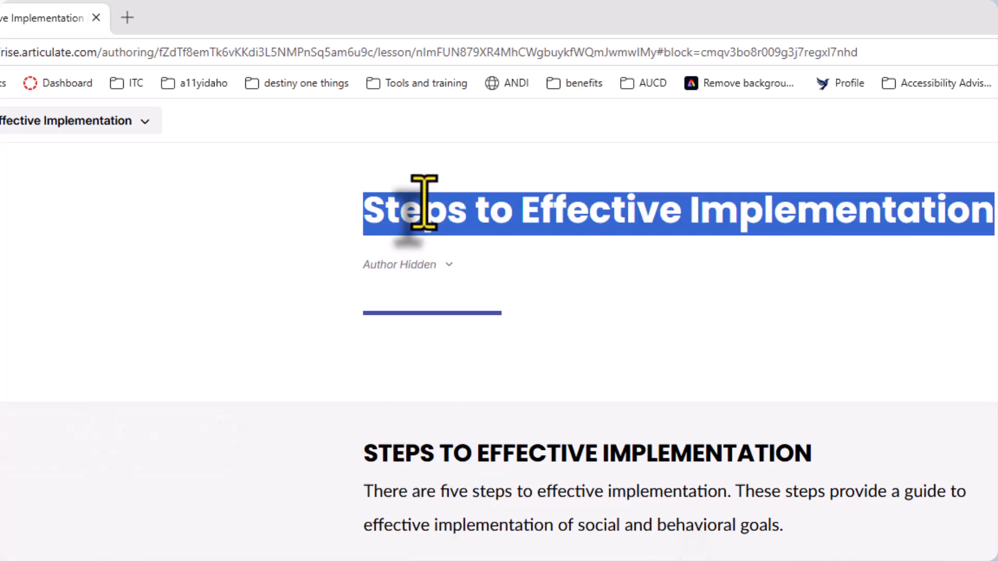
# Convert the intro text block below the lesson title to the Paragraph type to drop its repeated heading
pyautogui.click(419, 453)
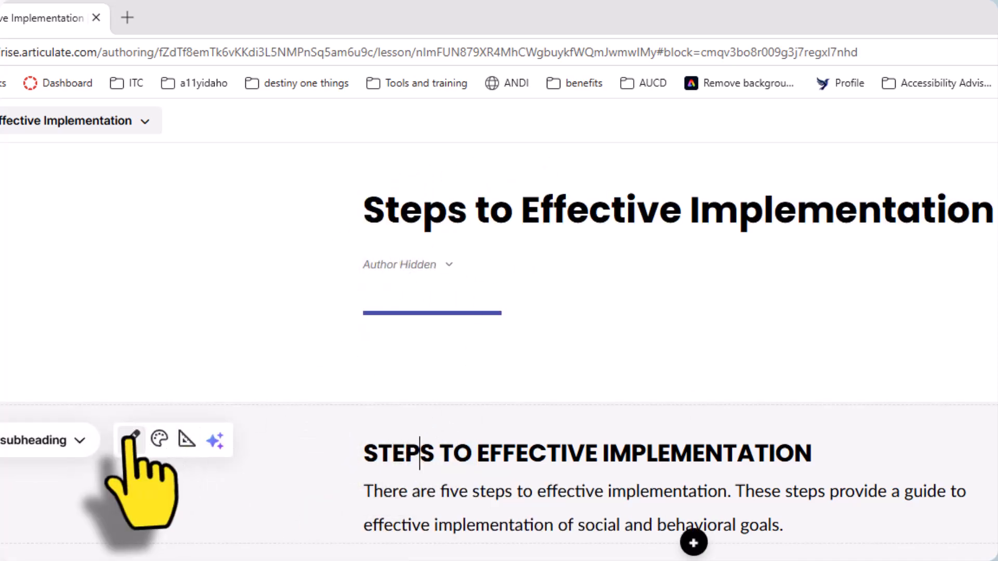
pyautogui.click(57, 440)
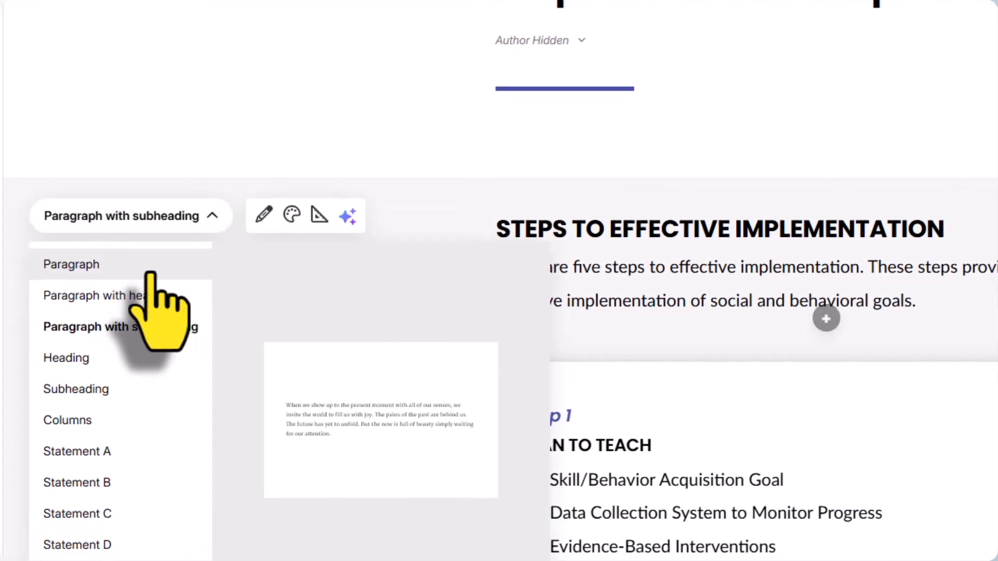
pyautogui.click(149, 268)
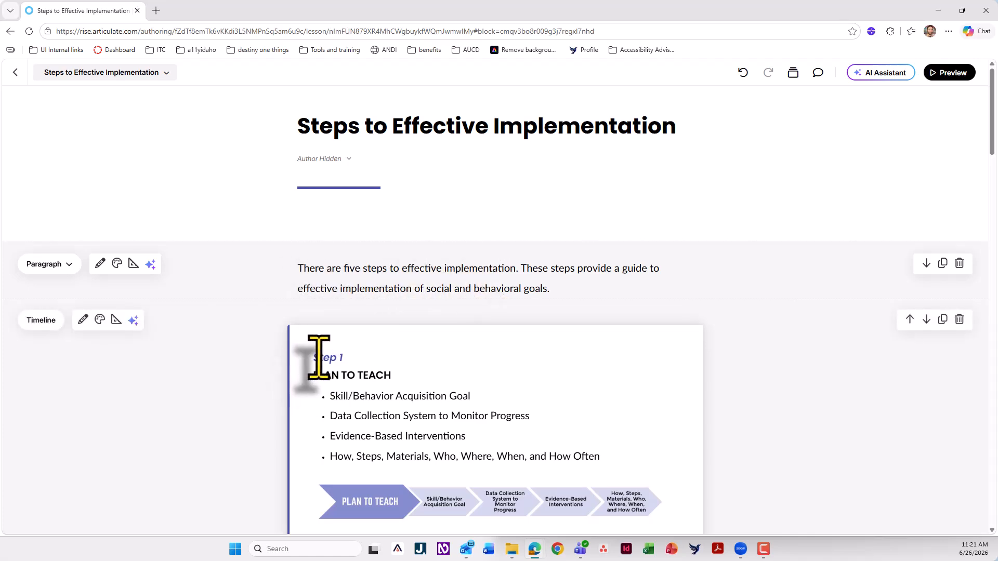
# Examine the Step 1 label and the PLAN TO TEACH heading in the first timeline card
pyautogui.moveTo(312, 358); pyautogui.dragTo(347, 359)
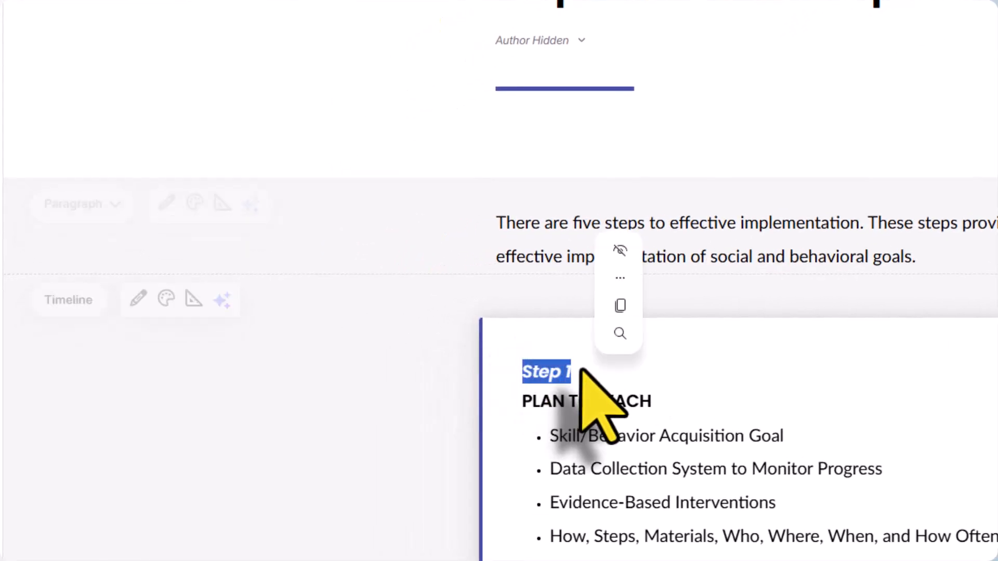
pyautogui.click(570, 372)
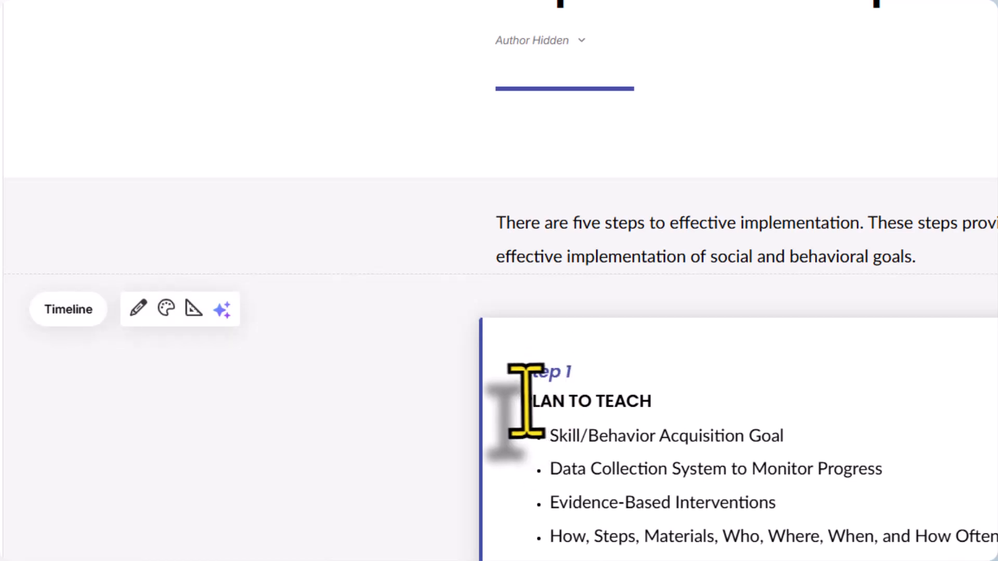
pyautogui.moveTo(522, 401); pyautogui.dragTo(652, 400)
pyautogui.scroll(-1, 603, 416)
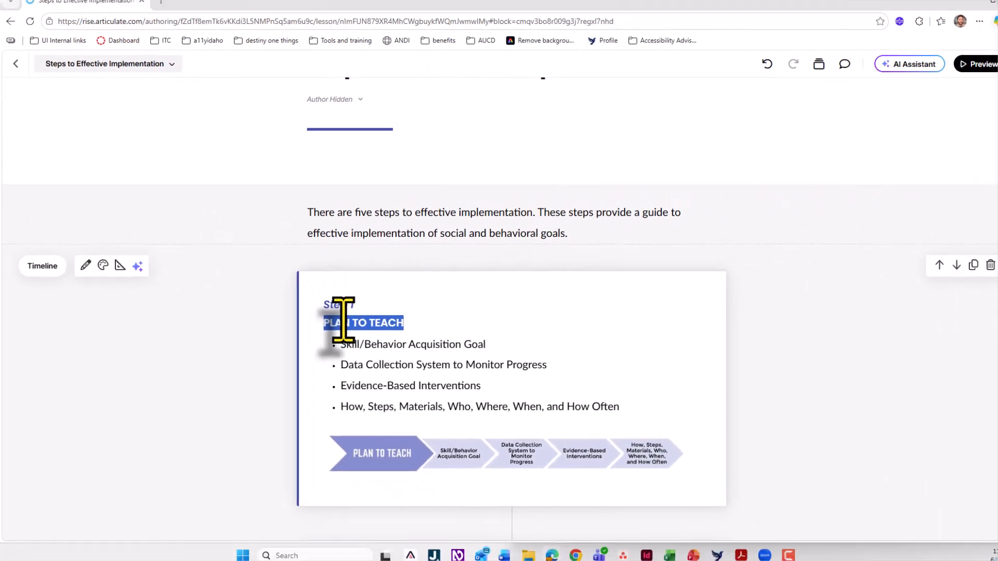
pyautogui.scroll(1, 346, 389)
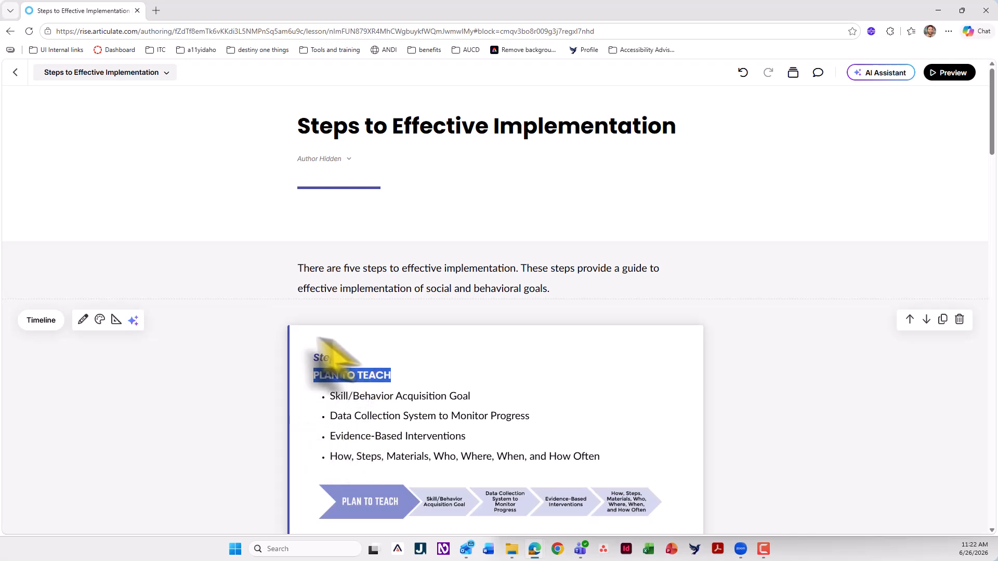
pyautogui.click(162, 371)
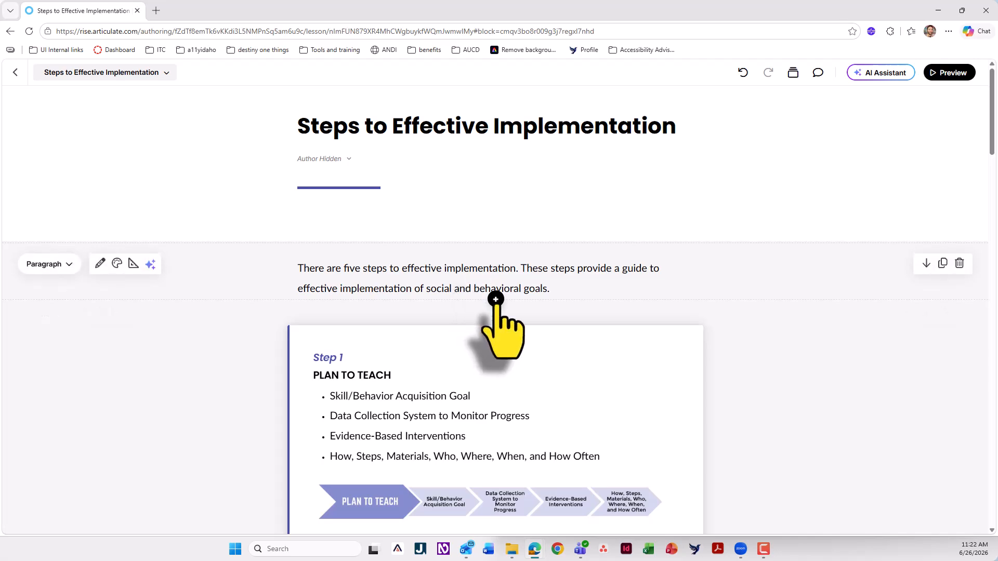
# Insert a blank custom block between the intro paragraph and the timeline
pyautogui.click(495, 299)
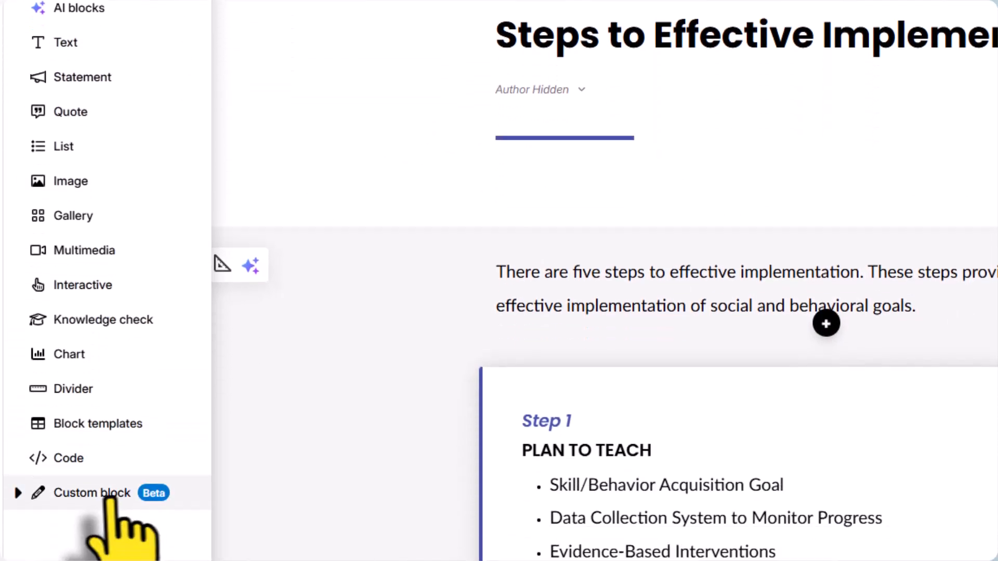
pyautogui.click(122, 442)
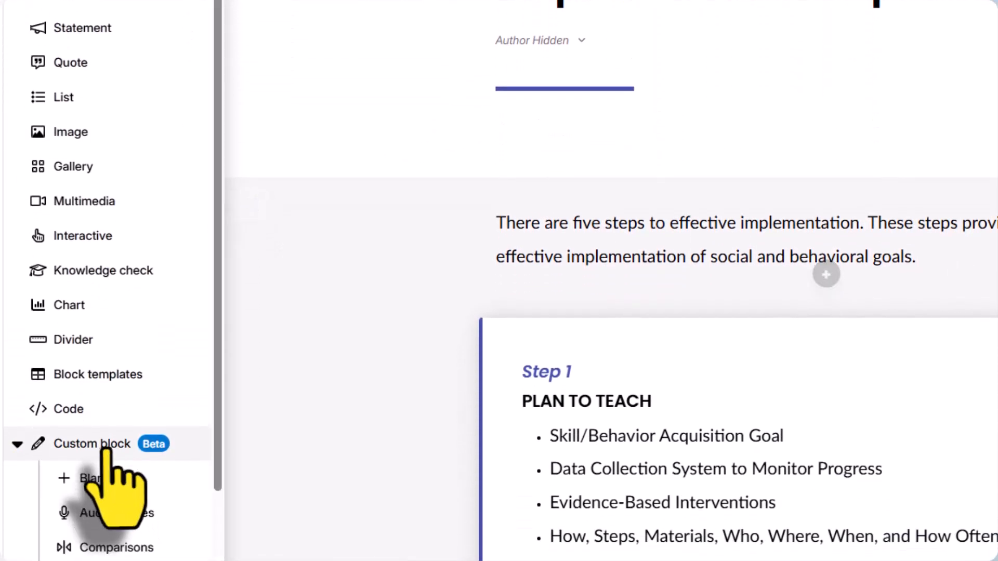
pyautogui.click(104, 486)
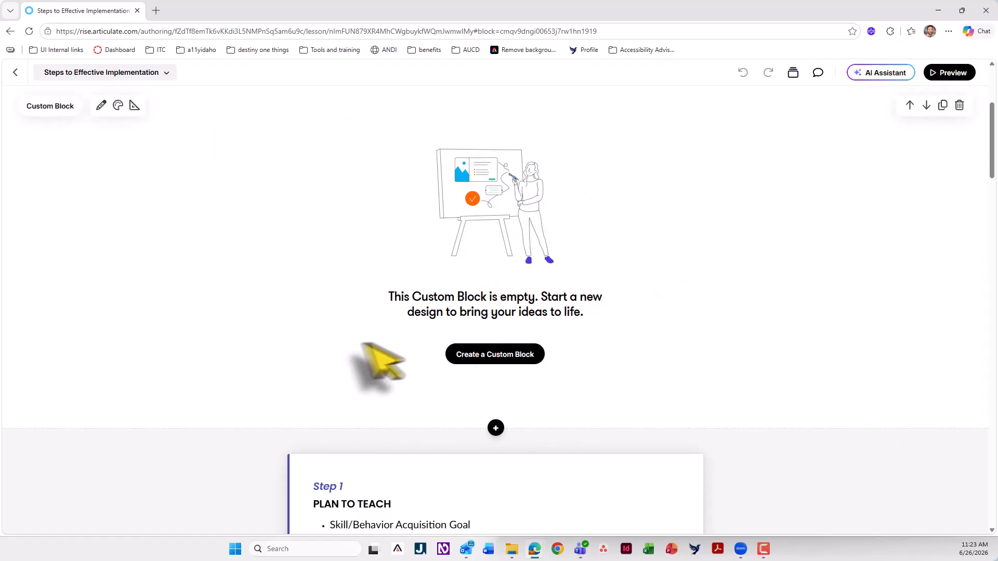
# Capture a screen snip of the complete five-row chevron diagram in the last timeline card
pyautogui.scroll(-20, 411, 325)
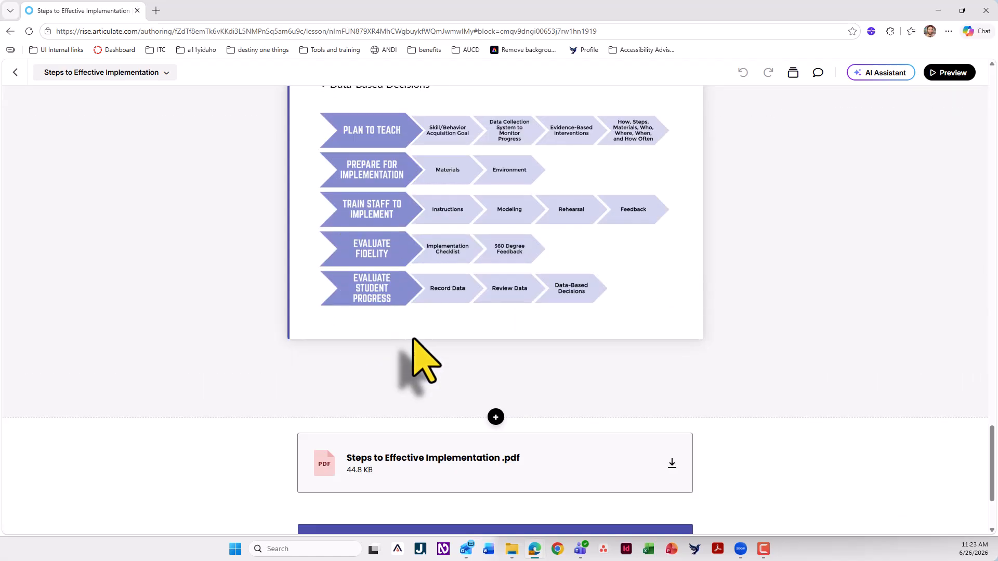
pyautogui.scroll(2, 413, 339)
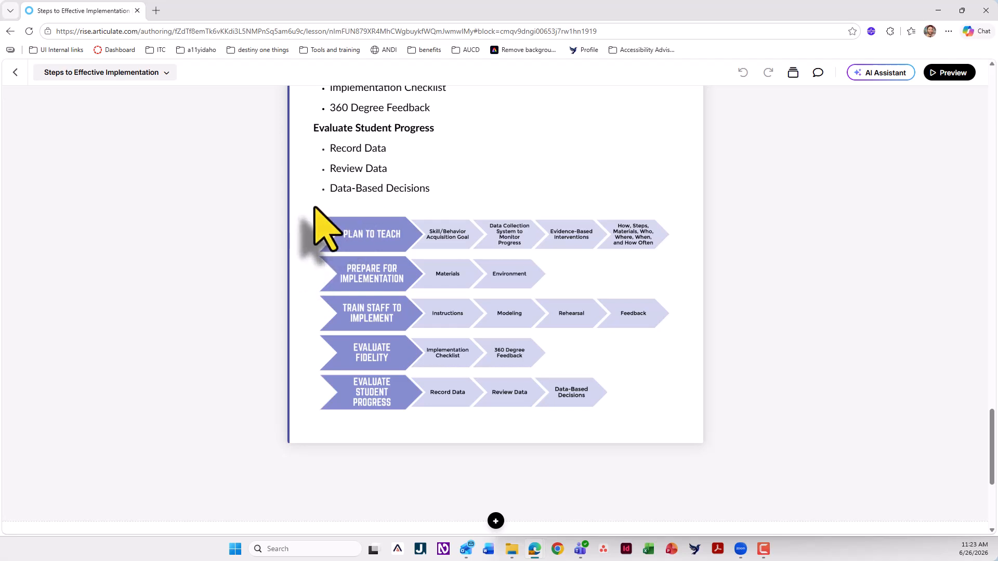
pyautogui.press('super+shift+s')
pyautogui.moveTo(312, 207); pyautogui.dragTo(684, 415)
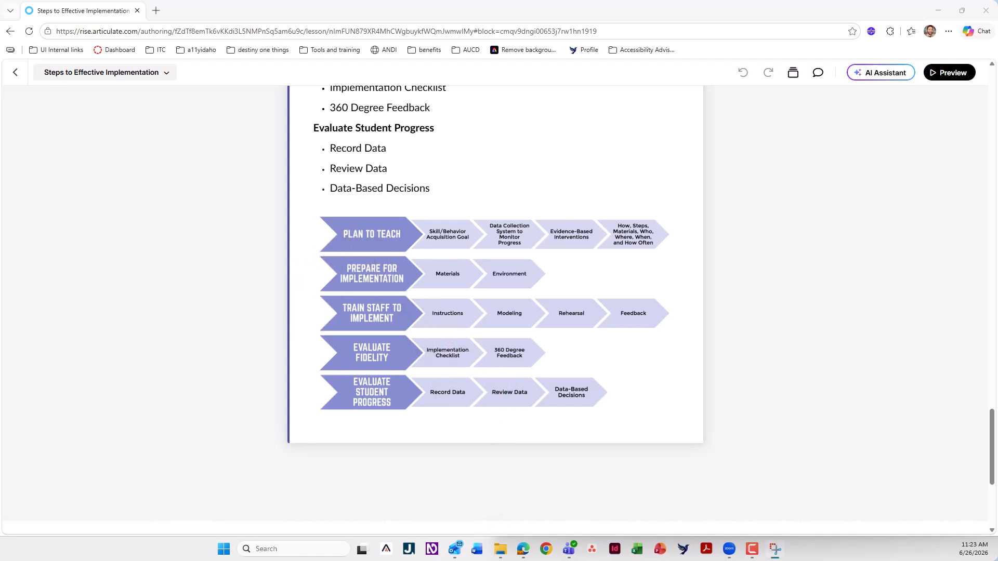
pyautogui.moveTo(0, 353)
pyautogui.mouseDown()
pyautogui.moveTo(368, 158)
pyautogui.moveTo(360, 145)
pyautogui.mouseUp()
# Start designing the empty custom block and set its canvas width to 1200
pyautogui.scroll(20, 419, 343)
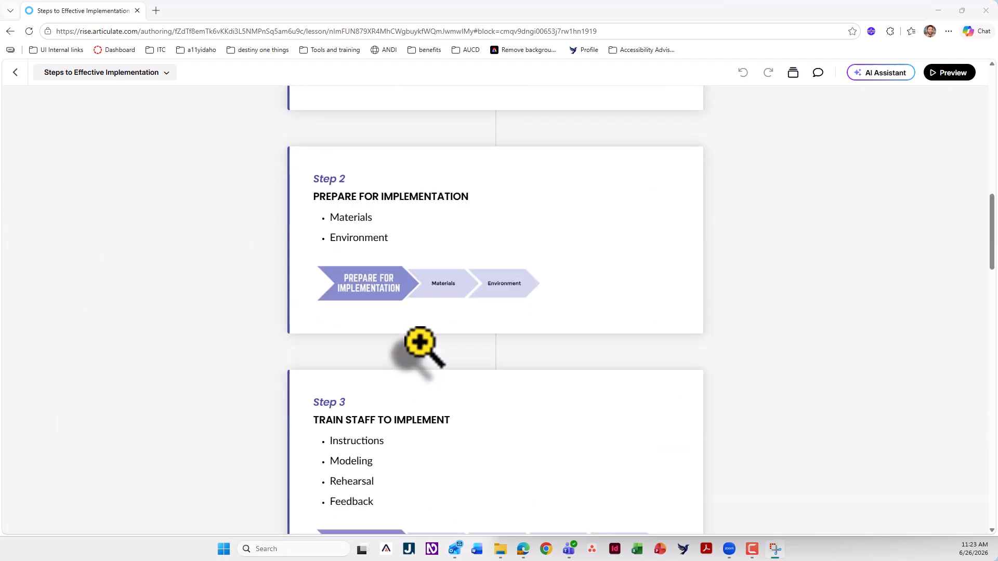
pyautogui.scroll(-2, 420, 343)
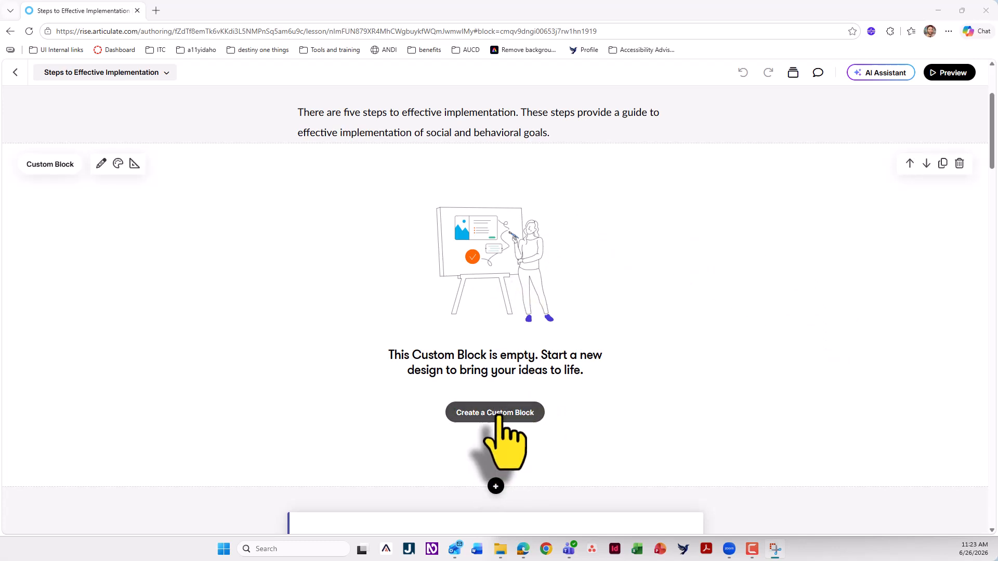
pyautogui.click(497, 413)
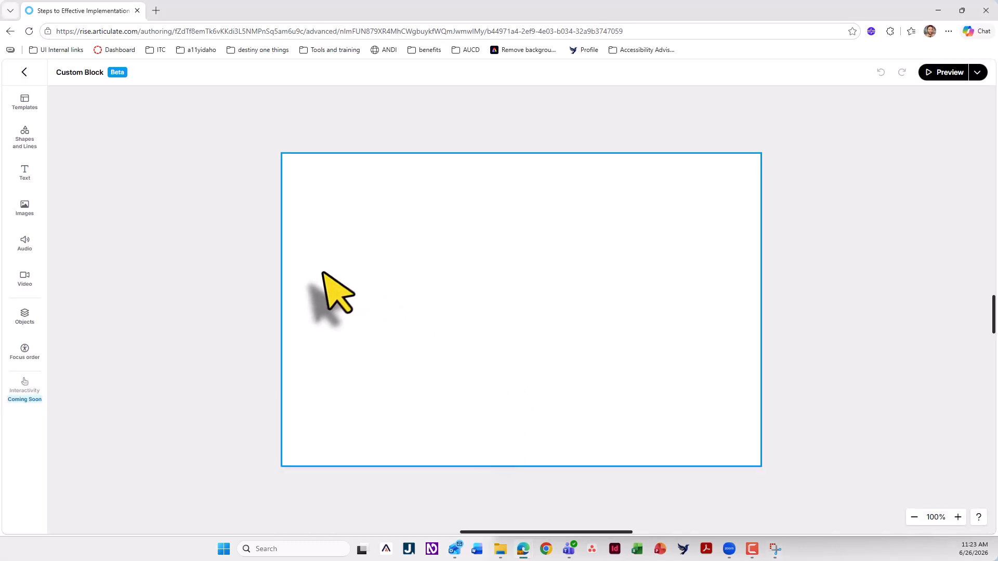
pyautogui.click(362, 333)
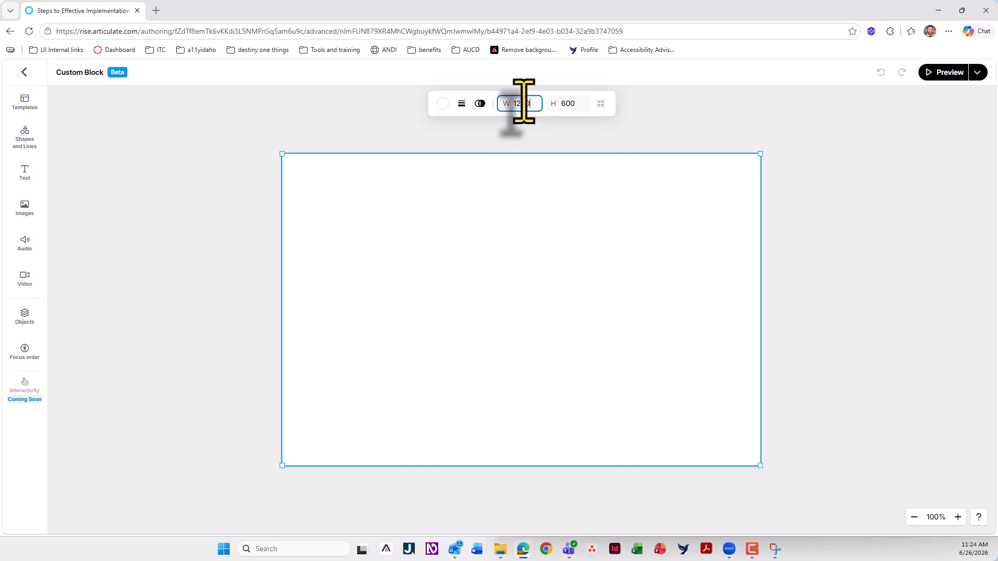
pyautogui.press('Return')
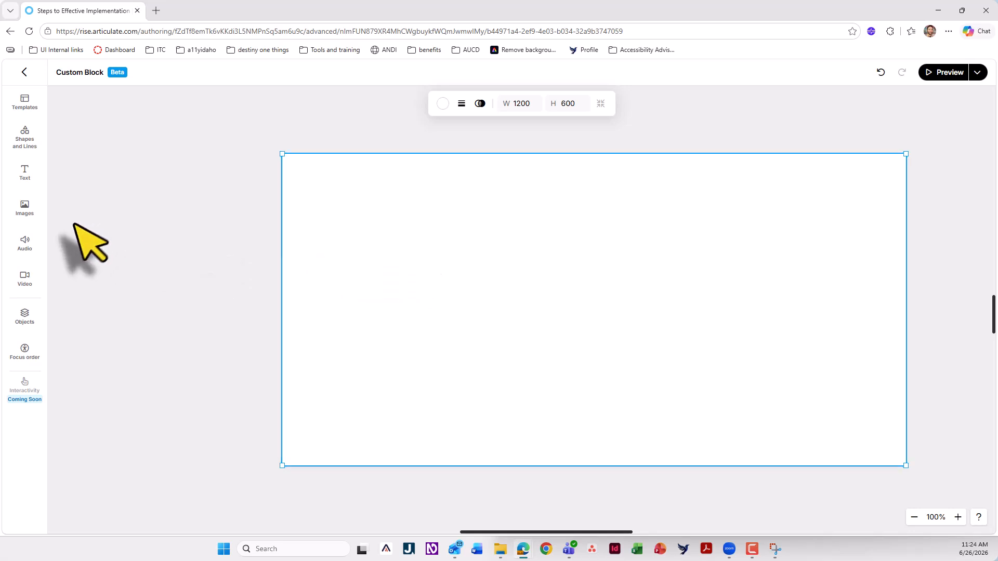
# Add a Heading 2 reading "Step 1" and place it centred near the top edge of the canvas
pyautogui.click(25, 172)
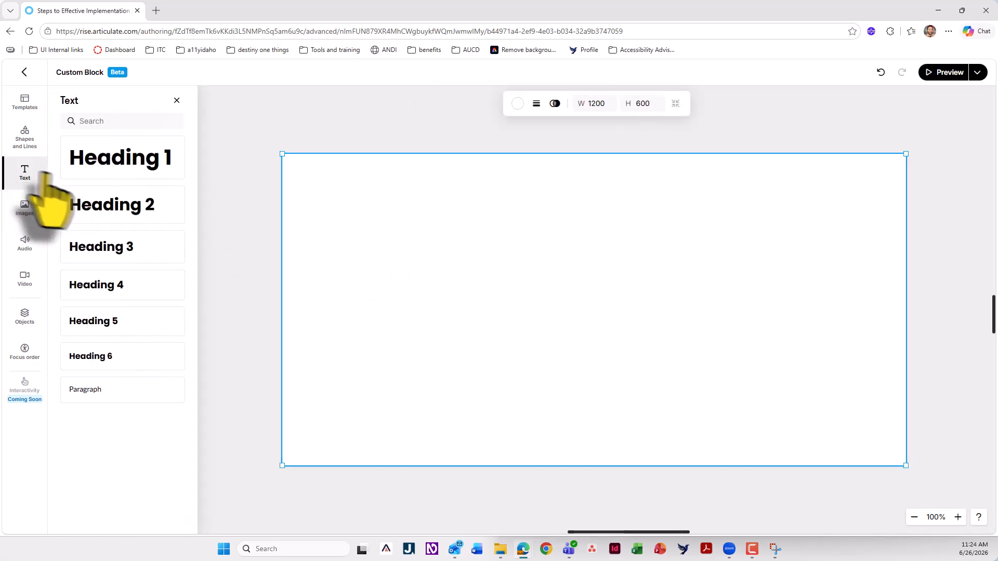
pyautogui.click(132, 207)
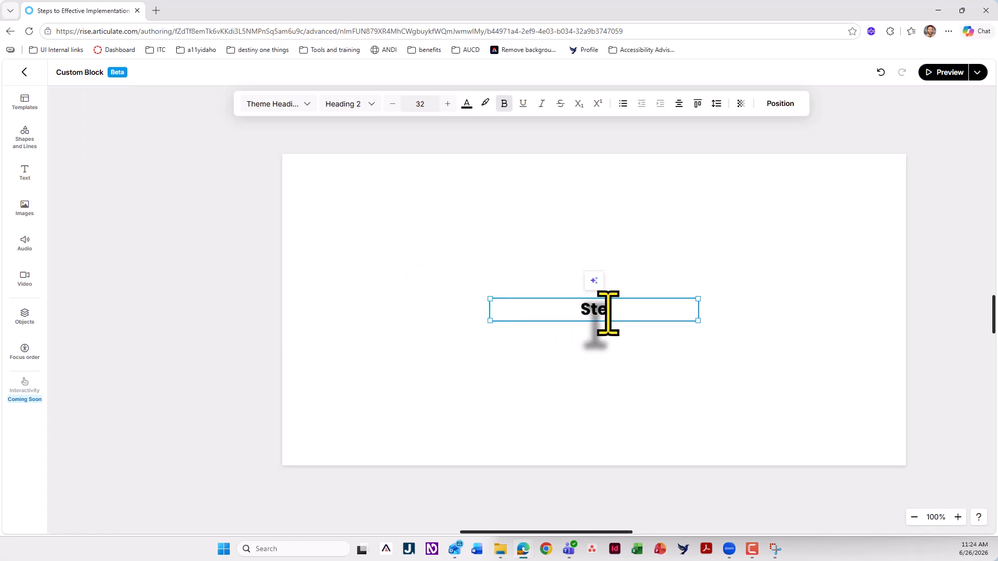
pyautogui.click(587, 336)
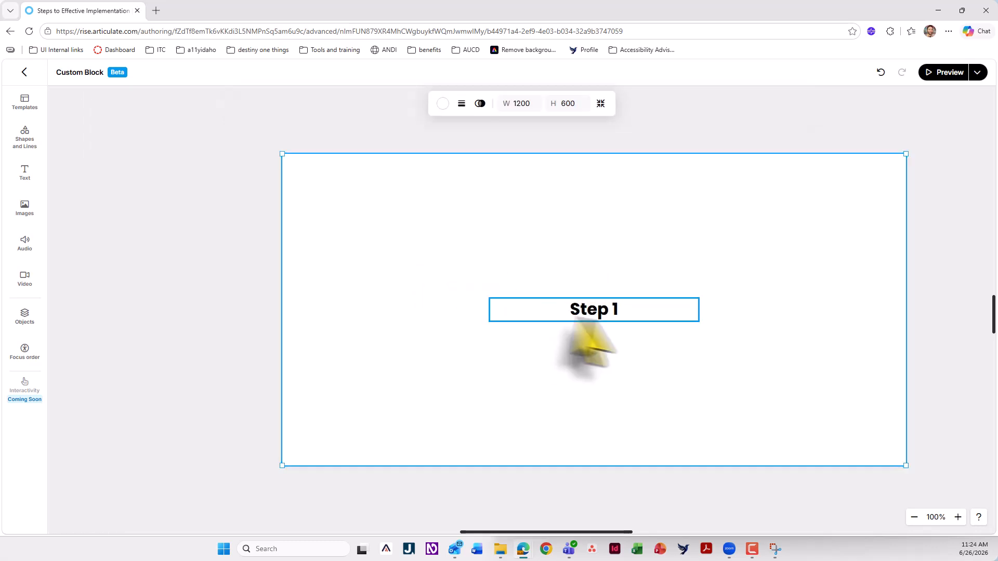
pyautogui.click(615, 318)
pyautogui.moveTo(609, 311); pyautogui.dragTo(602, 172)
pyautogui.click(551, 236)
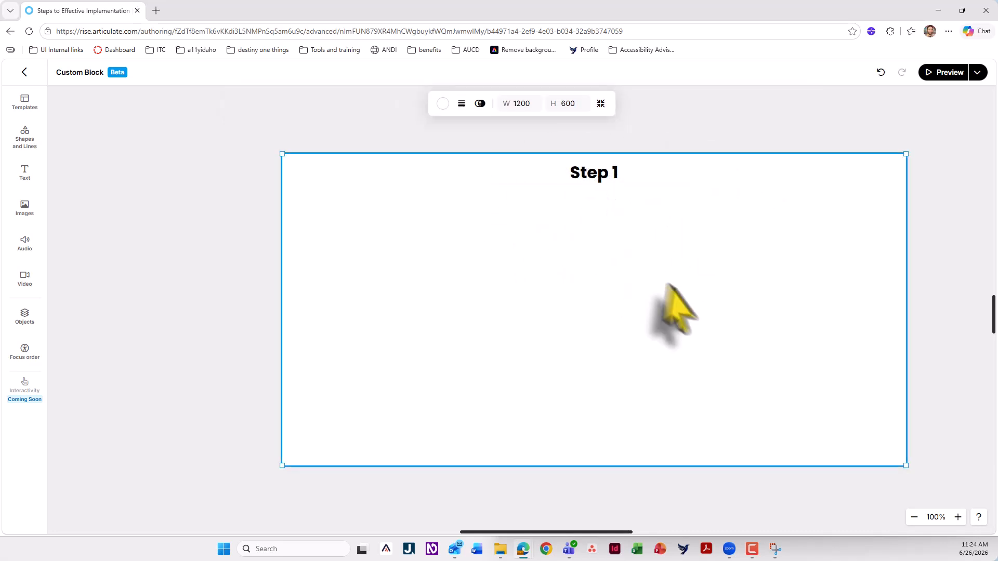
# Insert a chevron shape and place it in the canvas's upper-left area, below the Step 1 heading
pyautogui.click(23, 142)
pyautogui.click(81, 226)
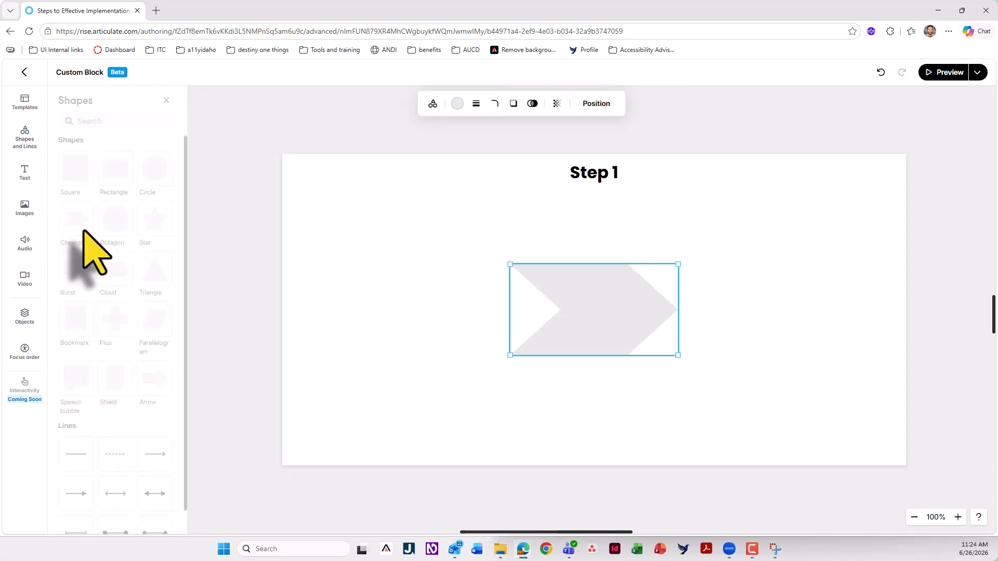
pyautogui.moveTo(597, 325); pyautogui.dragTo(401, 264)
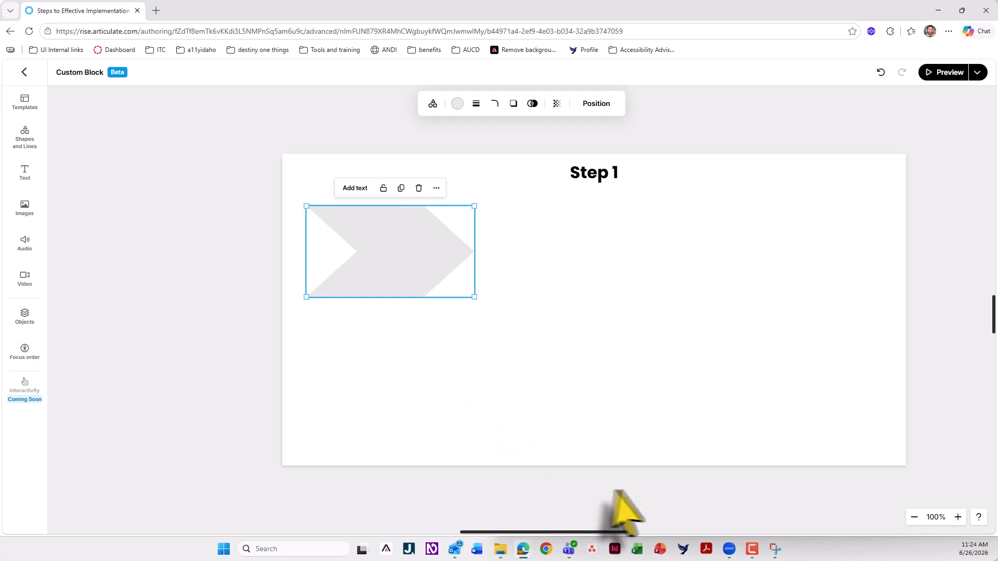
# Copy the foreground hex value 838DCB from the WebAIM Contrast Checker and apply it as the chevron's fill color
pyautogui.moveTo(530, 554)
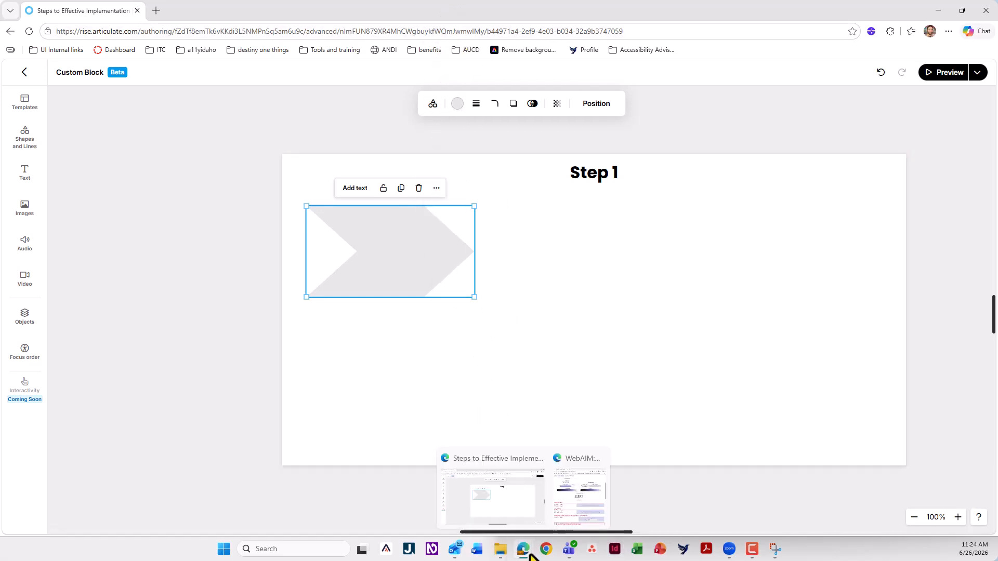
pyautogui.click(595, 498)
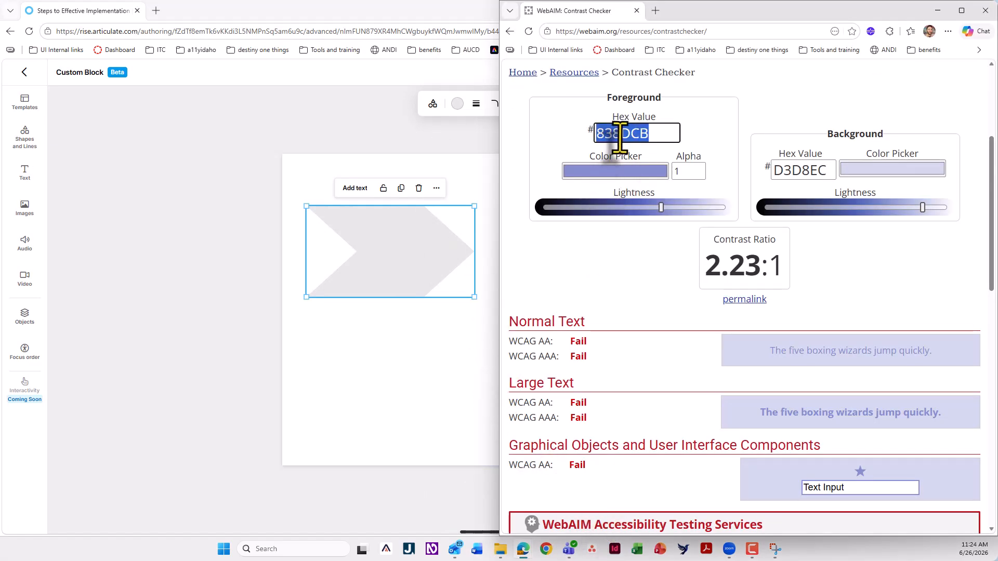
pyautogui.click(388, 385)
pyautogui.click(396, 294)
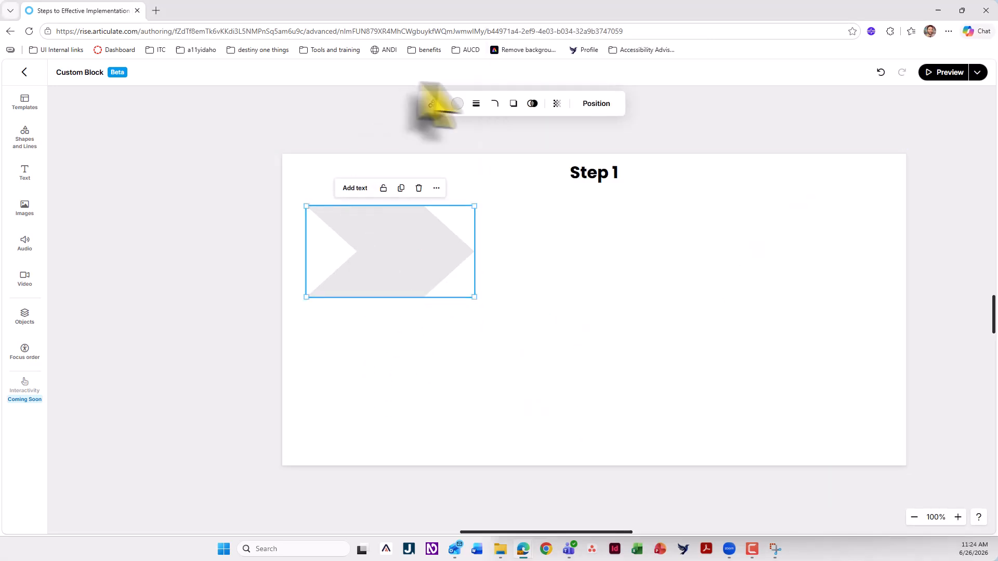
pyautogui.click(458, 104)
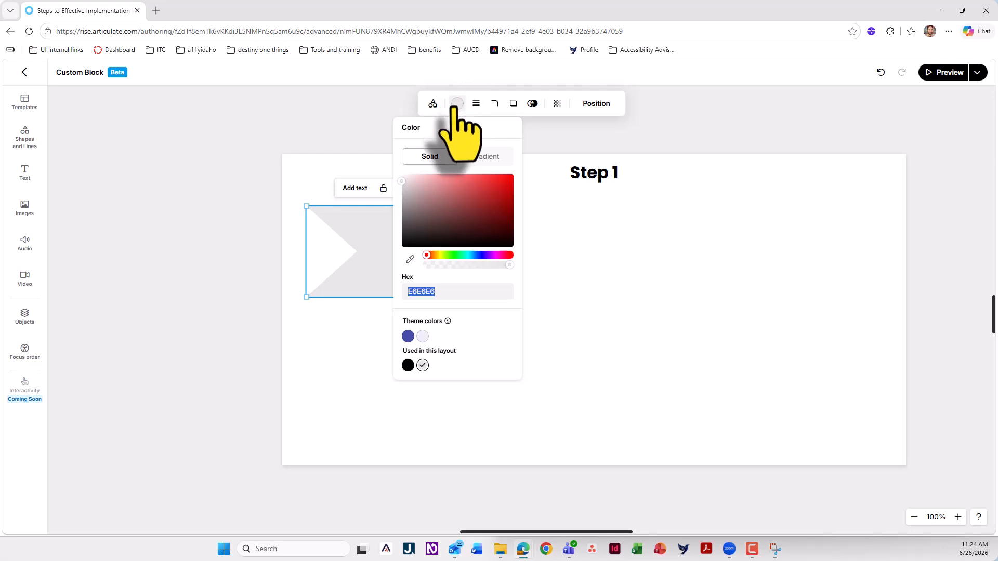
pyautogui.write('838DCB')
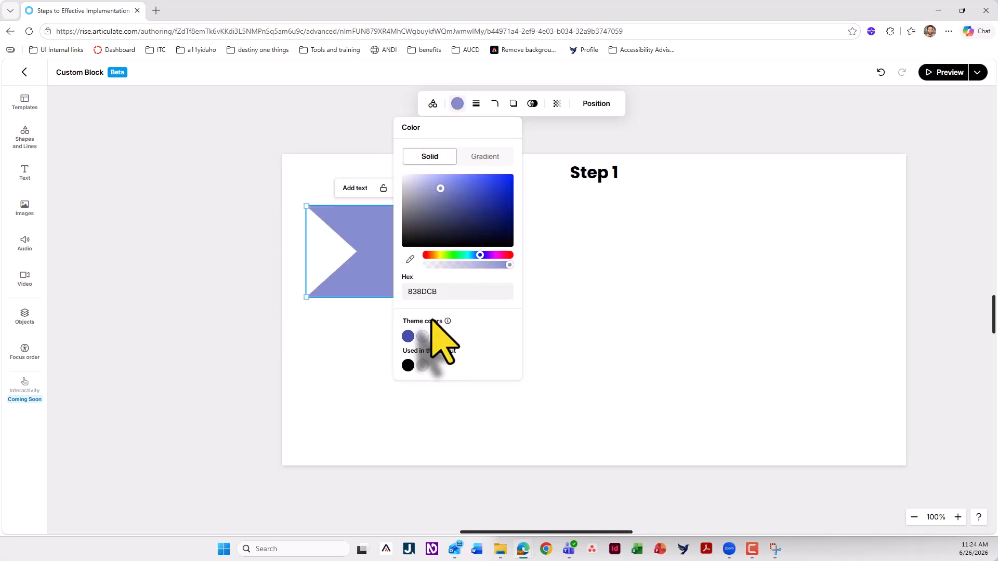
pyautogui.click(356, 379)
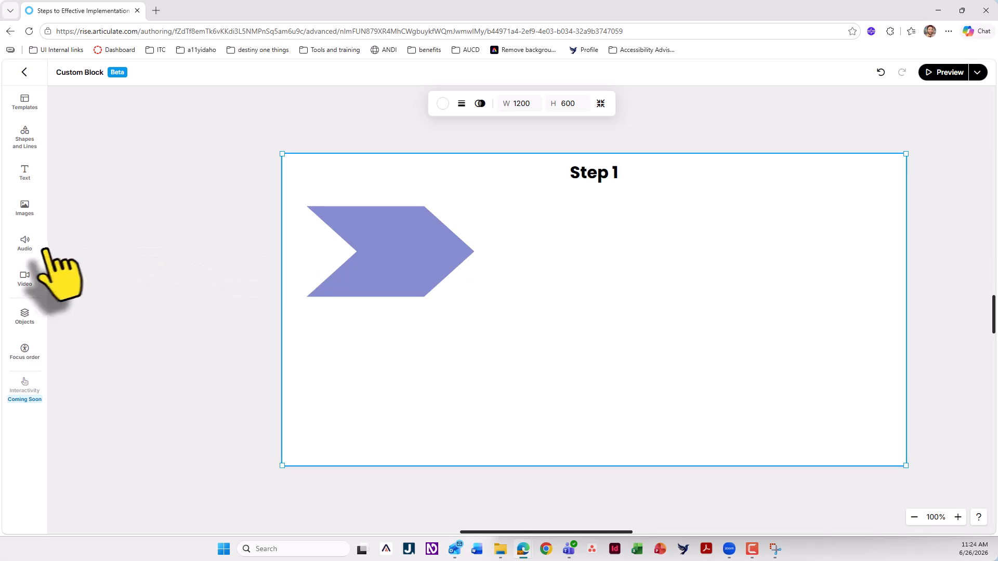
# Add a Heading 3 reading "Plan to Teach" and position it over the purple chevron
pyautogui.click(24, 171)
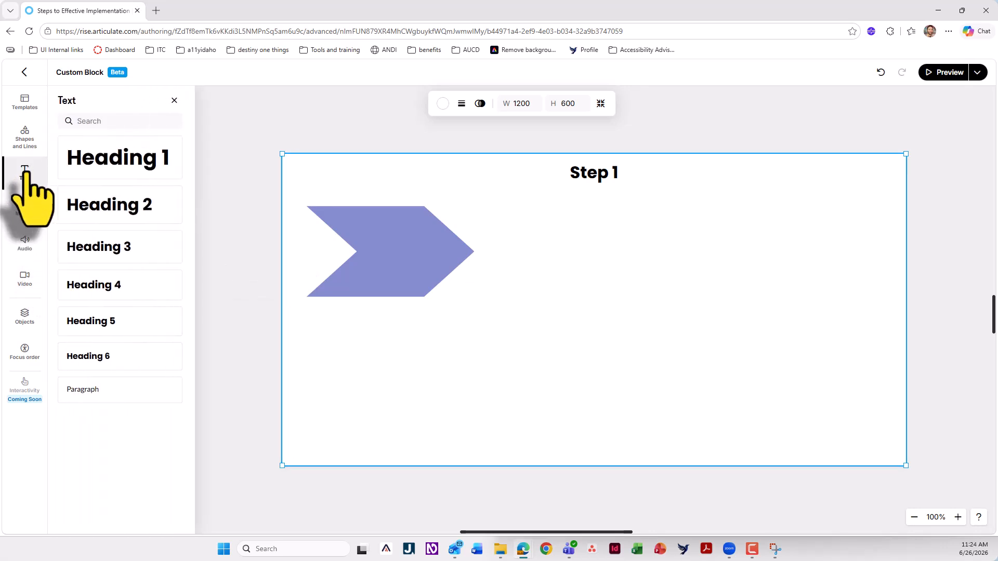
pyautogui.click(117, 245)
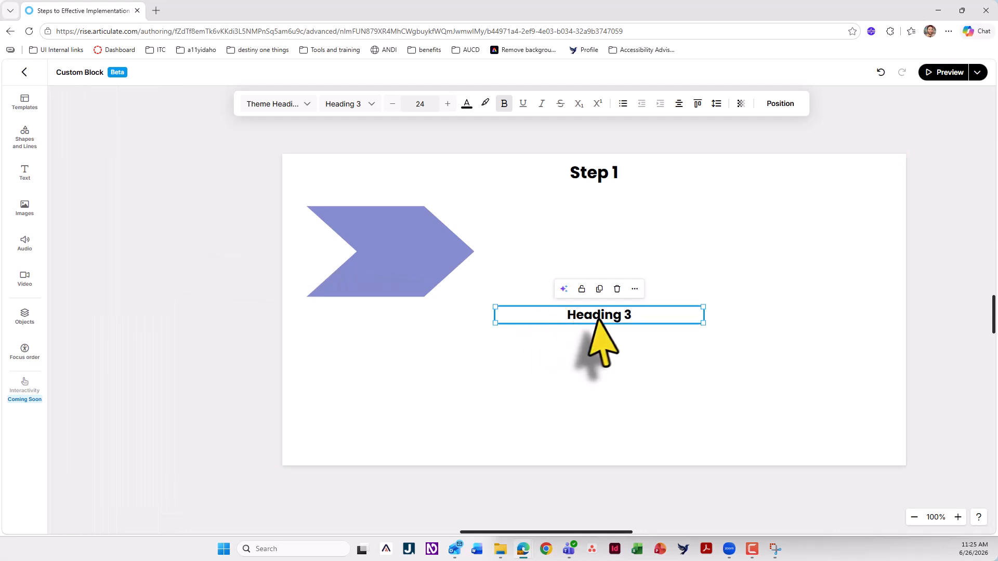
pyautogui.tripleClick(598, 317)
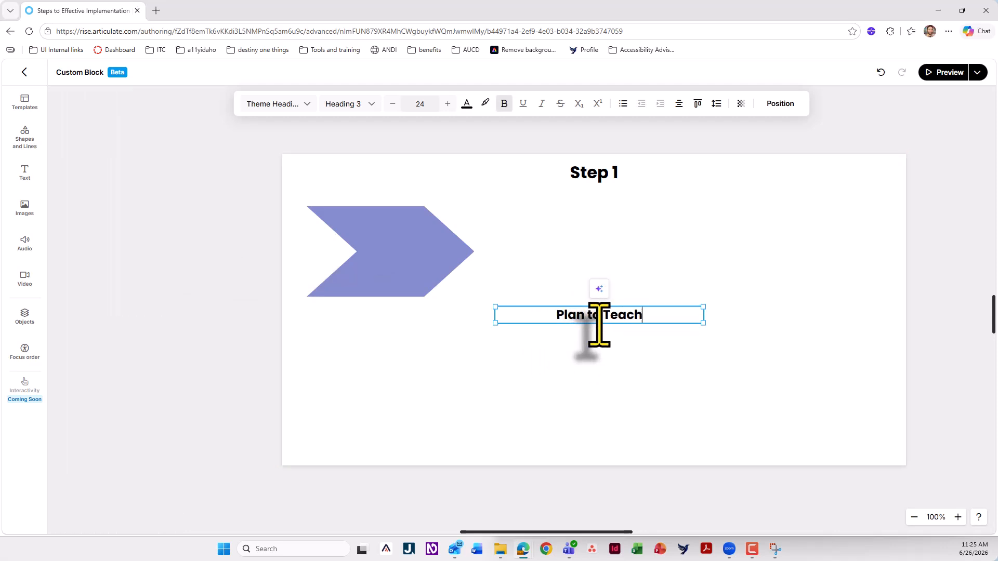
pyautogui.click(583, 362)
pyautogui.click(631, 314)
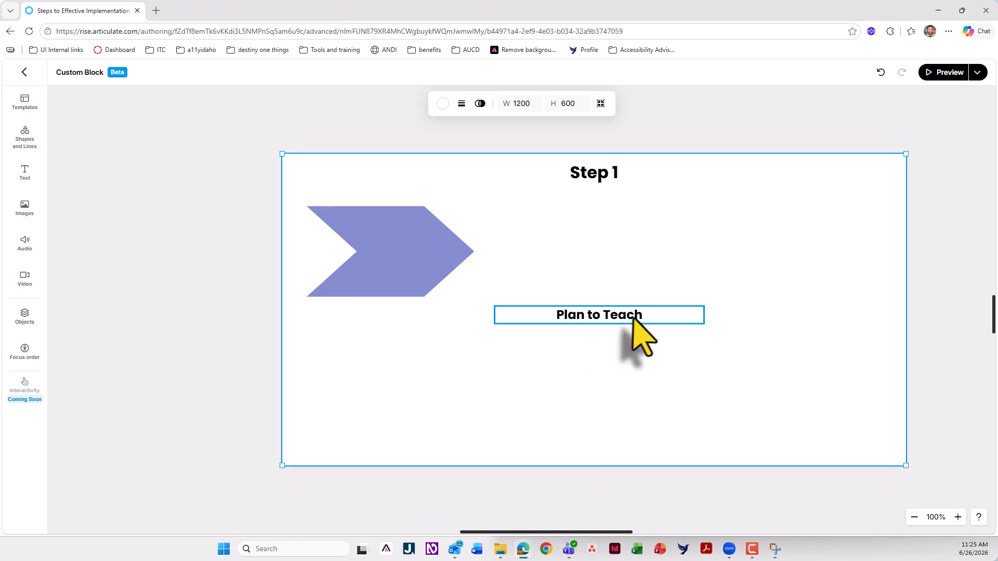
pyautogui.moveTo(632, 316); pyautogui.dragTo(441, 250)
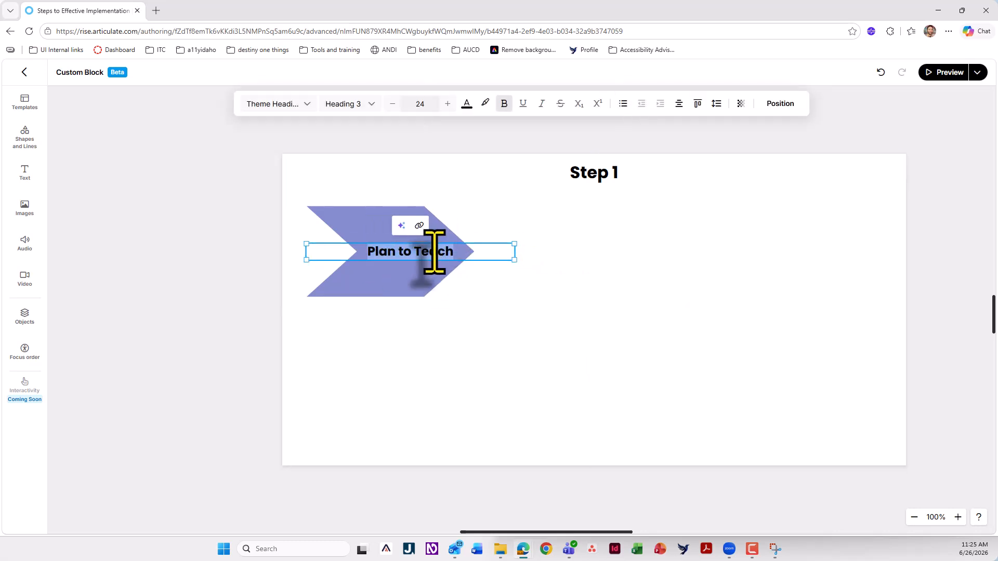
# Set the Plan to Teach heading's text color to white (FFFFFF)
pyautogui.click(466, 104)
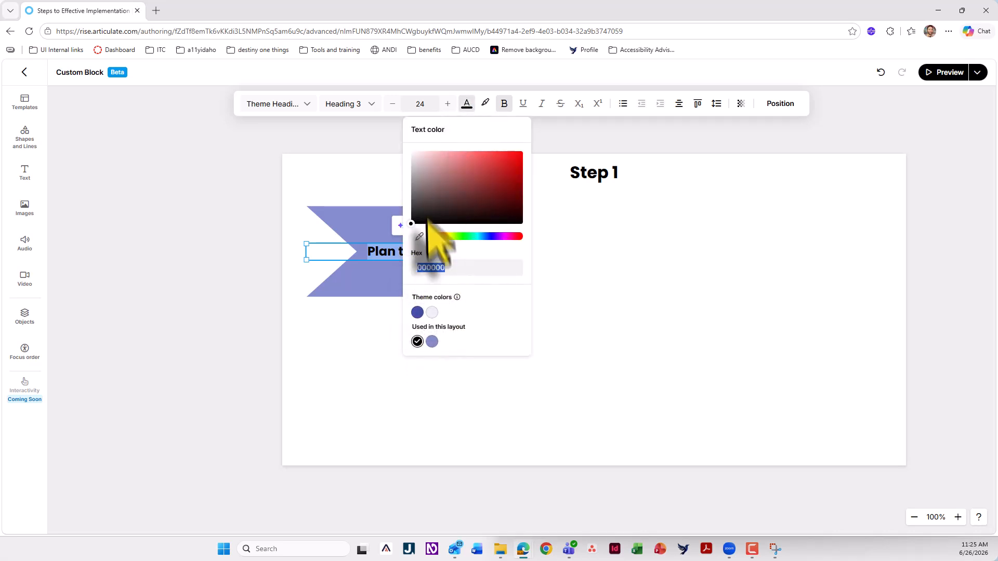
pyautogui.moveTo(427, 221); pyautogui.dragTo(399, 142)
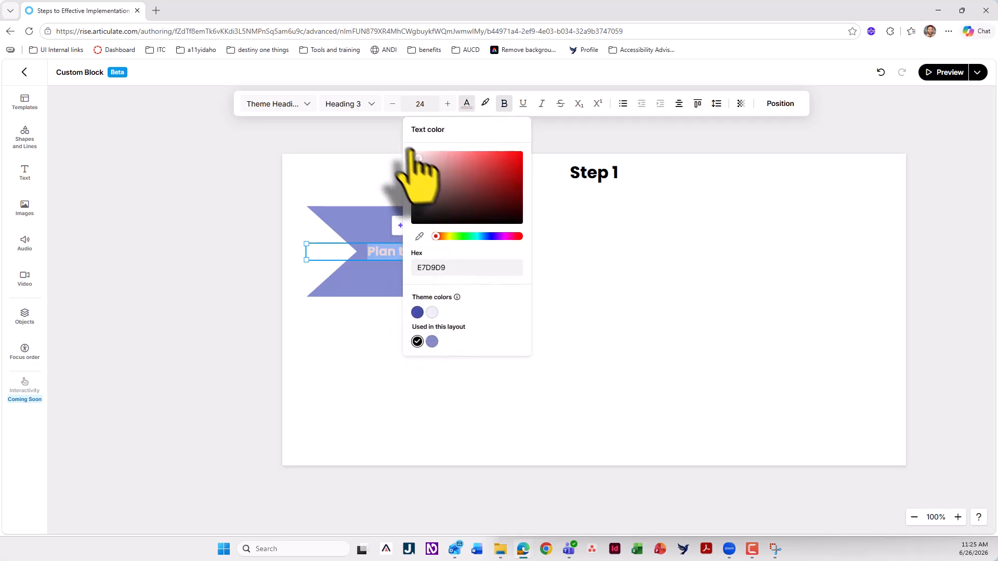
pyautogui.click(635, 249)
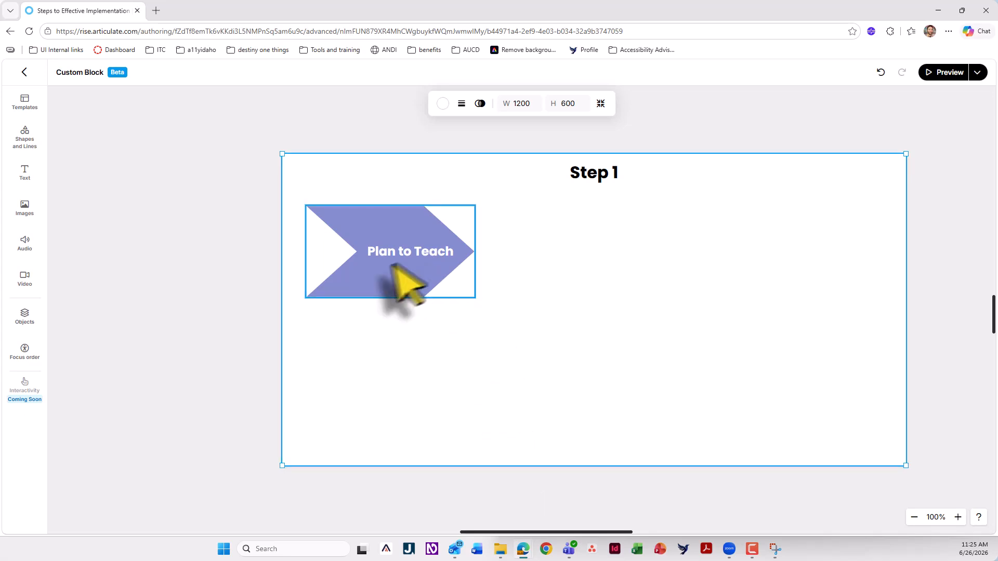
# Using the snipped diagram as reference, reduce the Plan to Teach chevron's height and make its notch and point shallower
pyautogui.moveTo(280, 560); pyautogui.dragTo(744, 142)
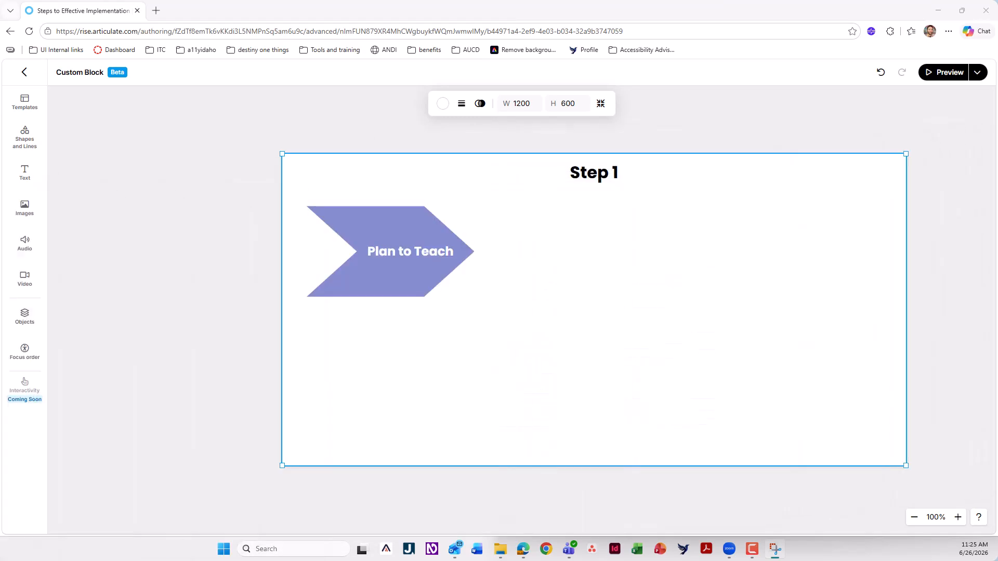
pyautogui.click(387, 208)
pyautogui.moveTo(387, 208); pyautogui.dragTo(389, 243)
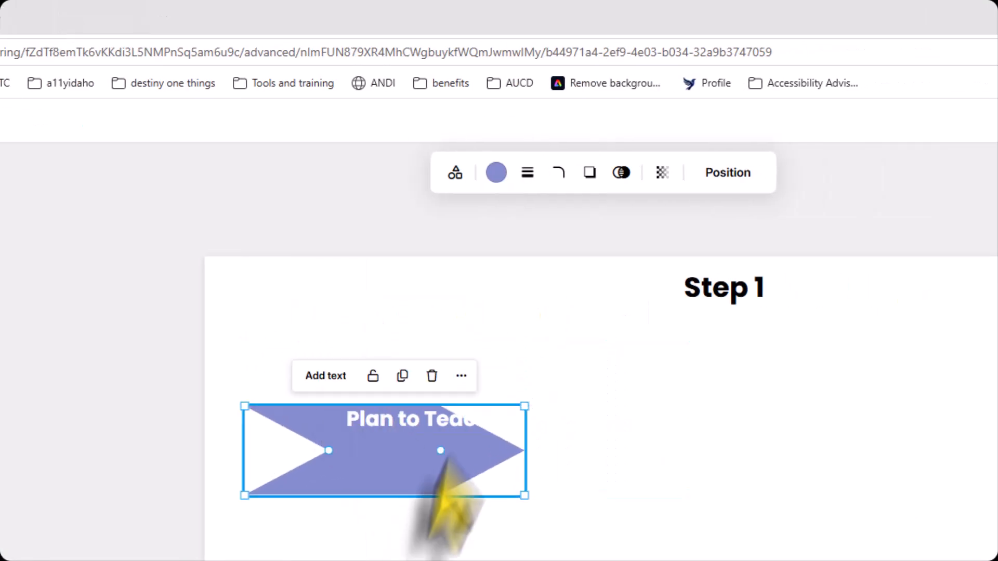
pyautogui.moveTo(448, 462); pyautogui.dragTo(462, 432)
pyautogui.moveTo(539, 435); pyautogui.dragTo(594, 435)
pyautogui.moveTo(534, 434); pyautogui.dragTo(502, 434)
pyautogui.moveTo(325, 420); pyautogui.dragTo(270, 420)
pyautogui.moveTo(562, 420)
pyautogui.mouseDown()
pyautogui.moveTo(549, 420)
pyautogui.moveTo(558, 420)
pyautogui.mouseUp()
# Narrow the chevron and reposition it so the Plan to Teach heading sits centred inside it
pyautogui.click(457, 423)
pyautogui.press('Escape')
pyautogui.moveTo(457, 420); pyautogui.dragTo(486, 438)
pyautogui.moveTo(584, 420); pyautogui.dragTo(493, 420)
pyautogui.moveTo(454, 439); pyautogui.dragTo(494, 439)
pyautogui.click(423, 520)
pyautogui.moveTo(417, 448); pyautogui.dragTo(426, 448)
pyautogui.click(426, 520)
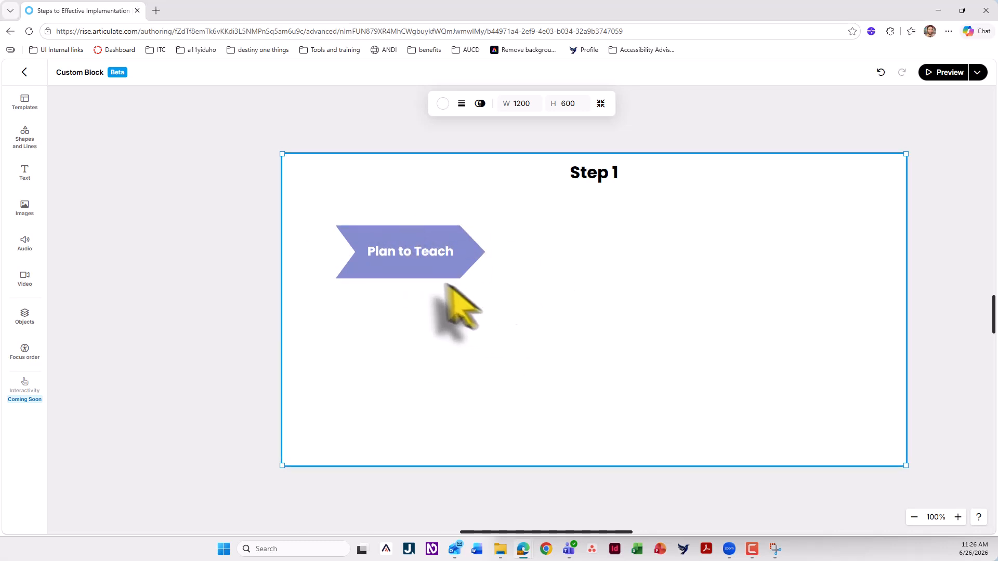
# Duplicate the Plan to Teach chevron, nest the copy against its right point, and compare the row with the snipped diagram
pyautogui.click(414, 276)
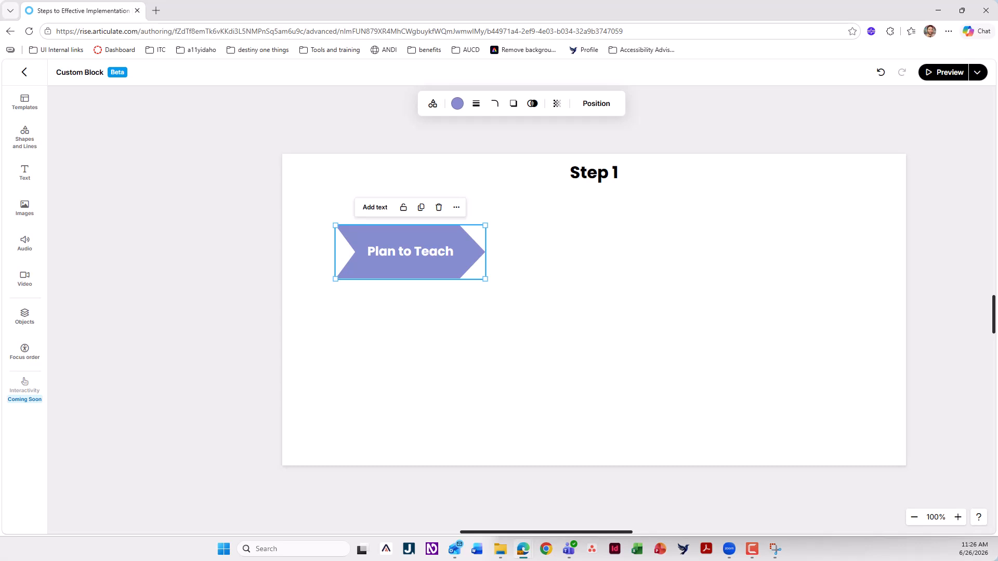
pyautogui.moveTo(0, 292); pyautogui.dragTo(494, 131)
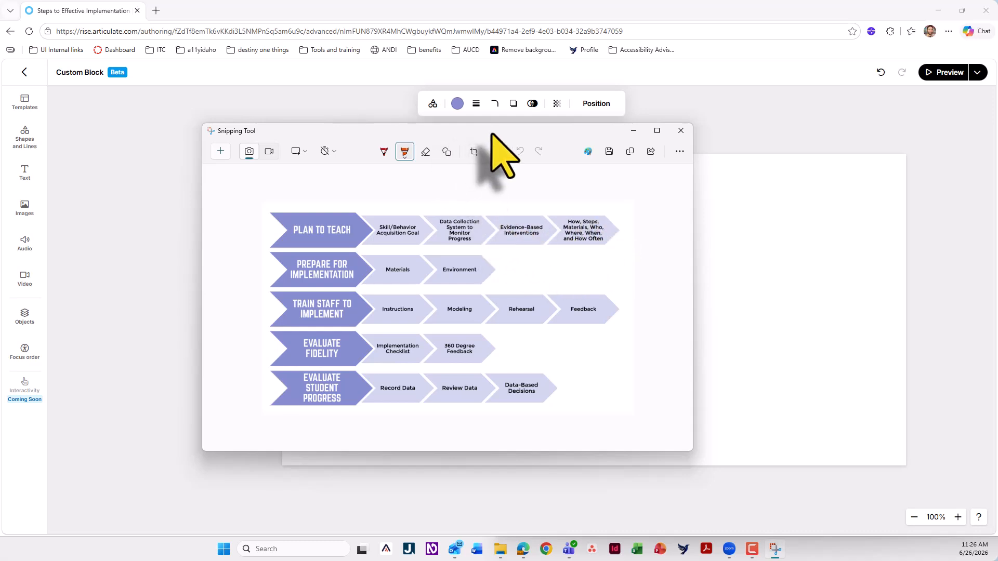
pyautogui.moveTo(491, 134); pyautogui.dragTo(0, 244)
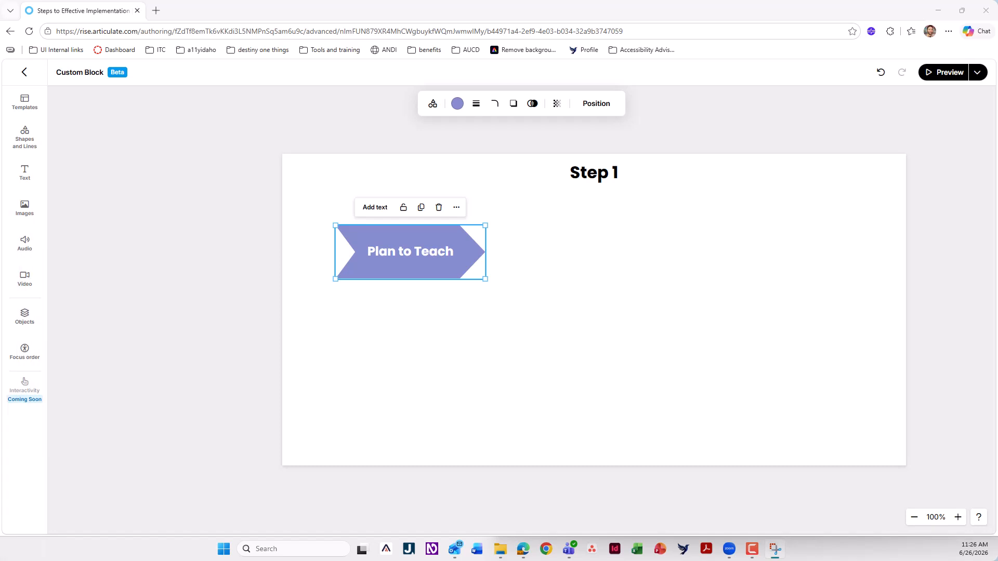
pyautogui.click(576, 213)
pyautogui.click(457, 268)
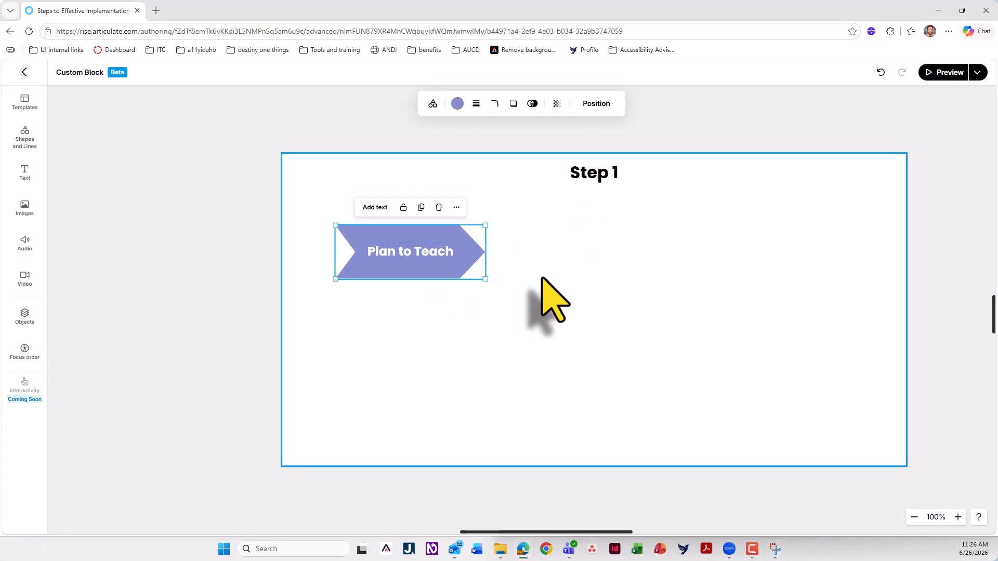
pyautogui.hotkey('ctrl', 'v')
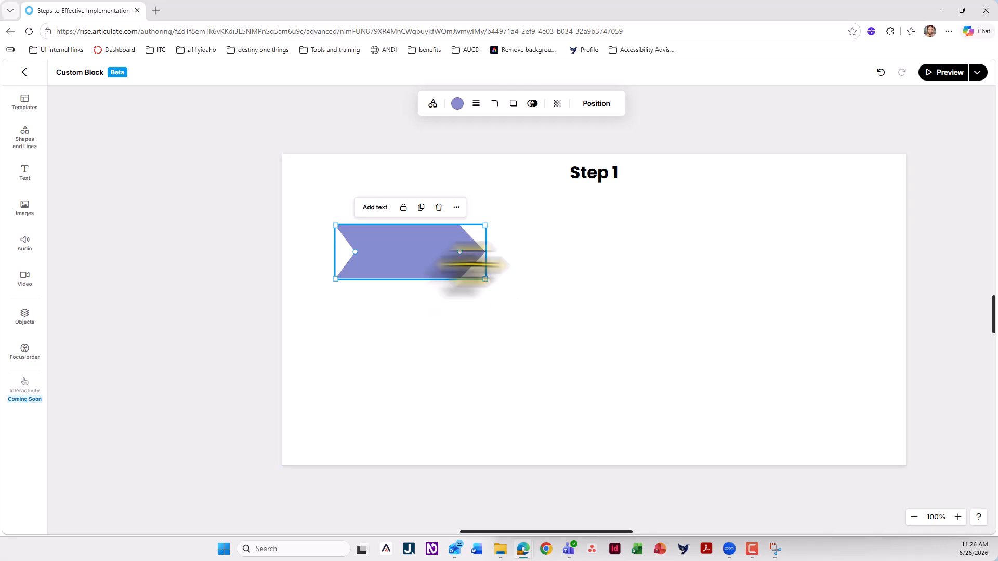
pyautogui.moveTo(459, 266); pyautogui.dragTo(574, 264)
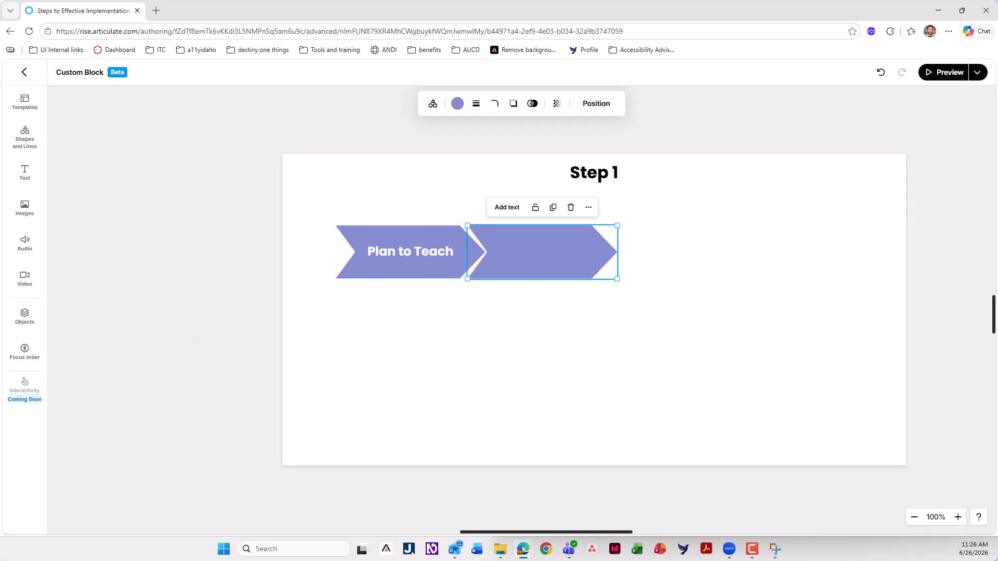
pyautogui.moveTo(0, 244); pyautogui.dragTo(497, 148)
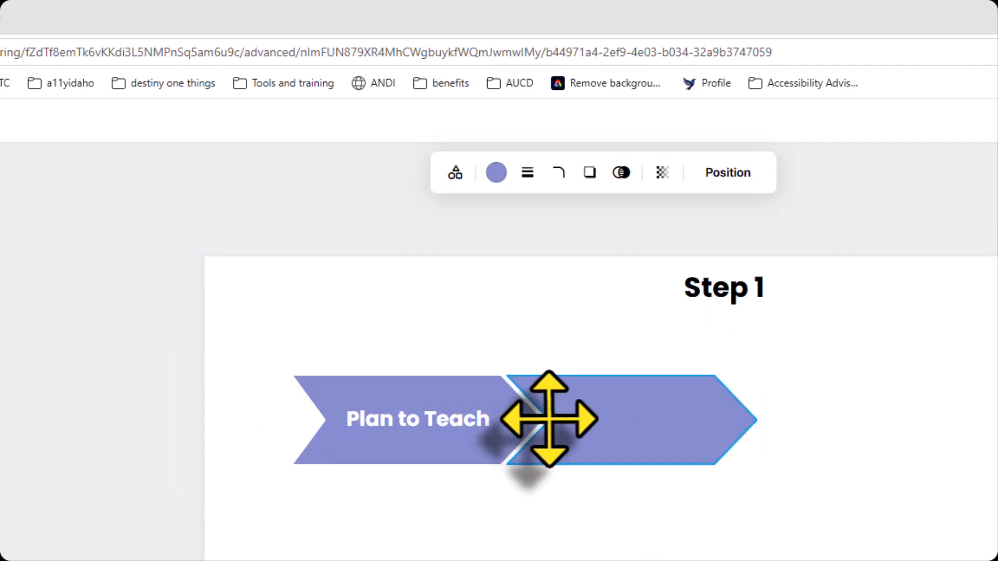
# Make the second chevron shorter and lower than the Plan to Teach chevron, and adjust its notch and point to fit
pyautogui.moveTo(621, 379); pyautogui.dragTo(620, 383)
pyautogui.click(584, 502)
pyautogui.moveTo(613, 436); pyautogui.dragTo(624, 436)
pyautogui.moveTo(558, 420); pyautogui.dragTo(547, 420)
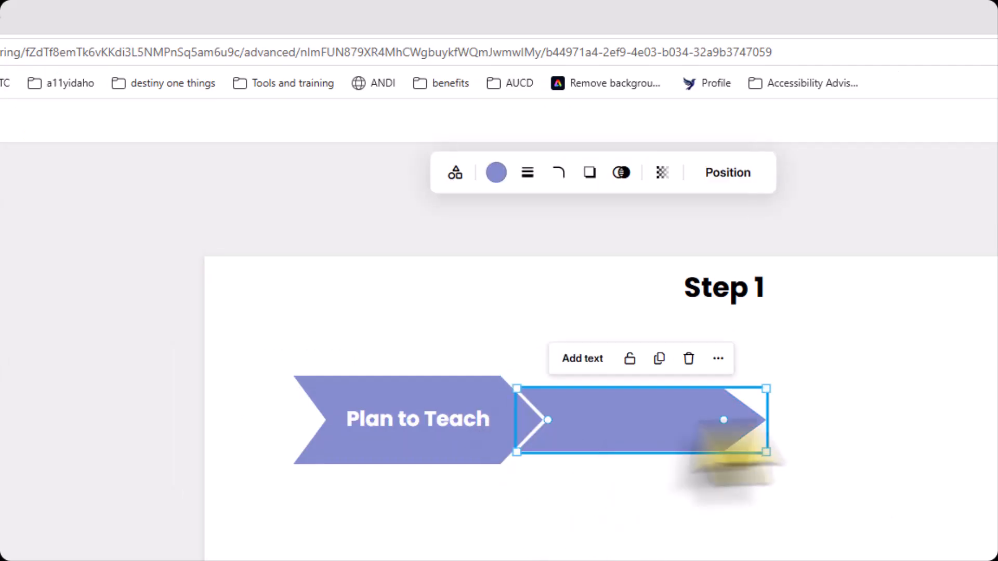
pyautogui.moveTo(733, 447); pyautogui.dragTo(724, 448)
pyautogui.click(601, 483)
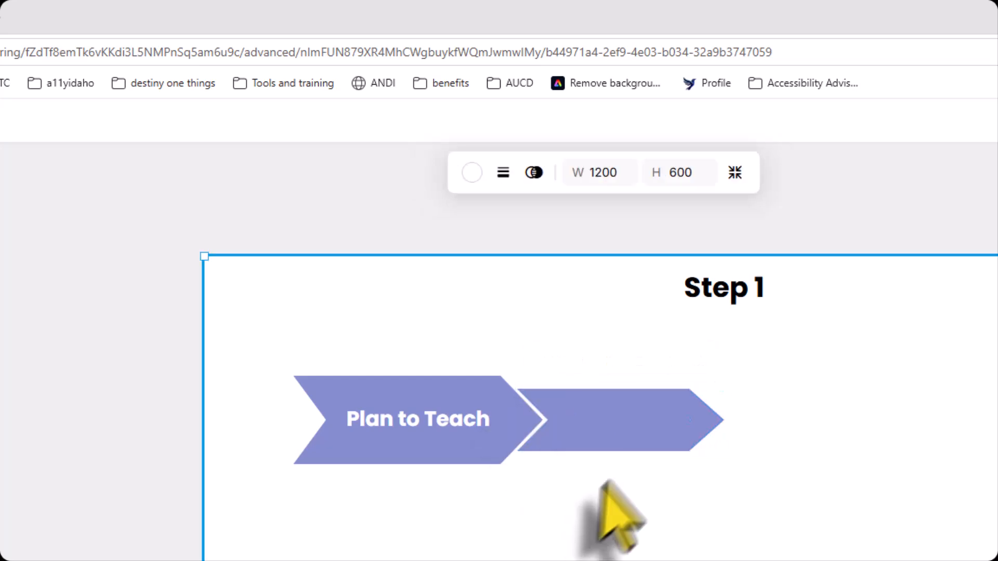
# Fill the second chevron with light lavender and fine-tune its height and placement against the Plan to Teach point
pyautogui.click(619, 421)
pyautogui.click(456, 435)
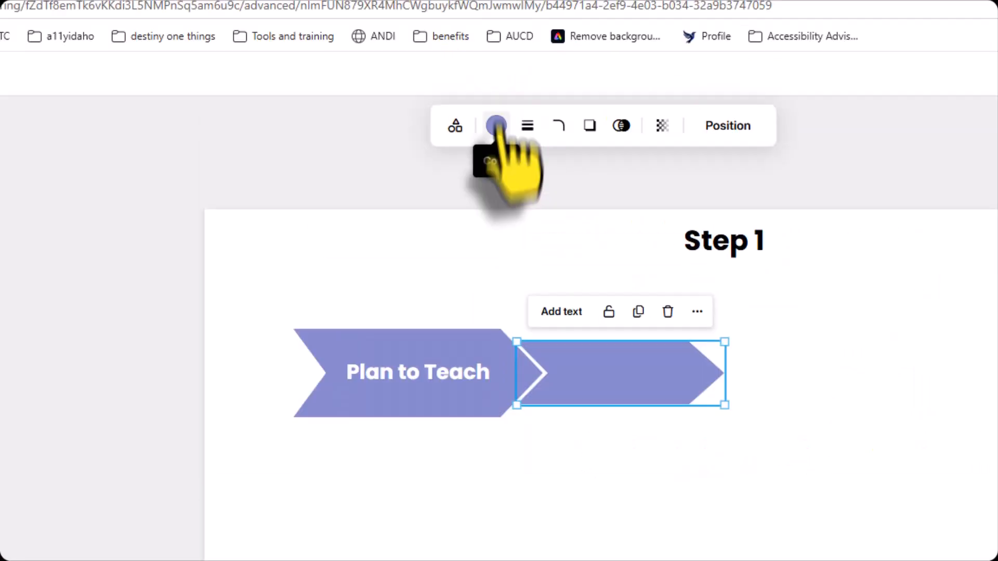
pyautogui.click(497, 125)
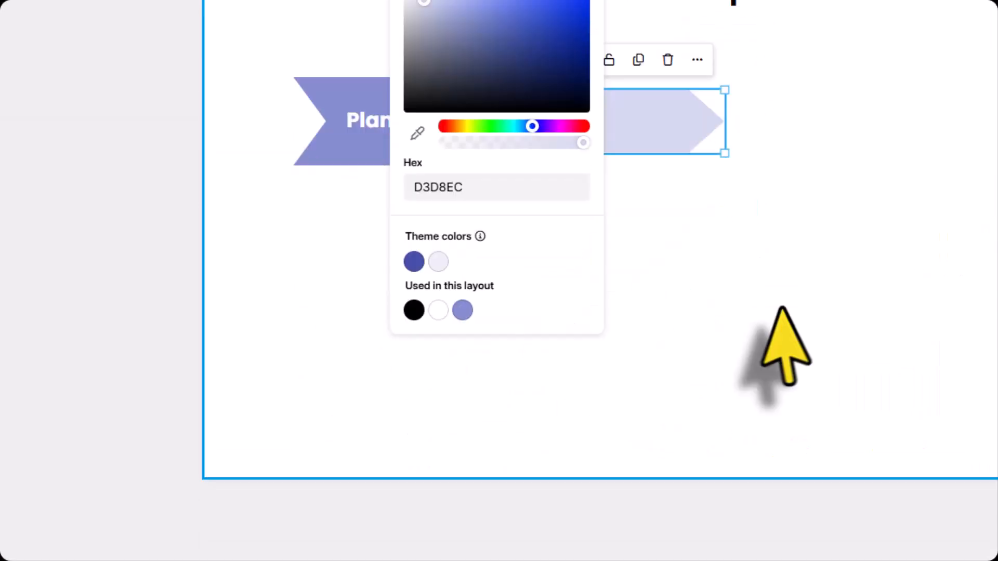
pyautogui.click(779, 557)
pyautogui.click(614, 387)
pyautogui.moveTo(608, 406); pyautogui.dragTo(608, 410)
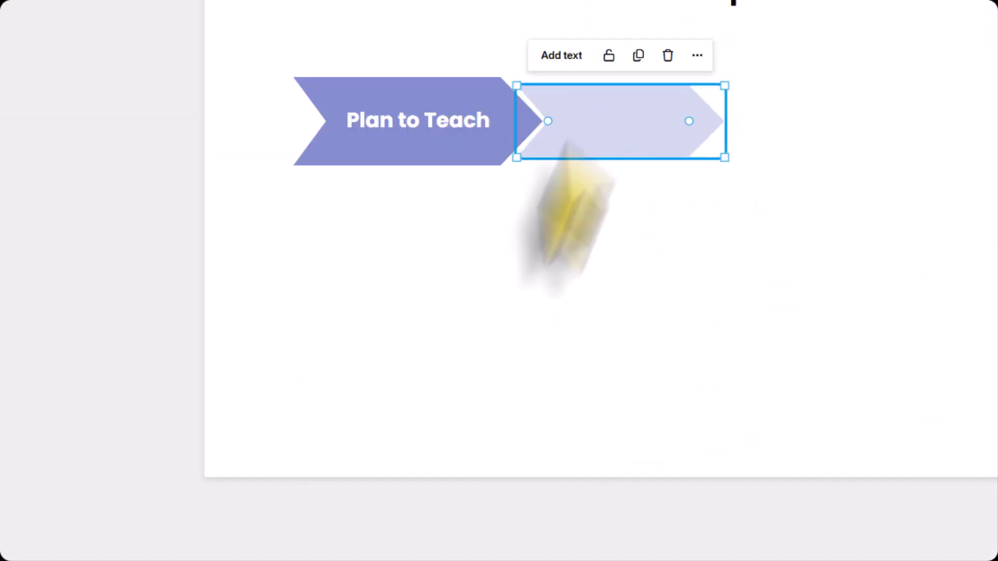
pyautogui.moveTo(559, 138); pyautogui.dragTo(588, 136)
pyautogui.click(579, 253)
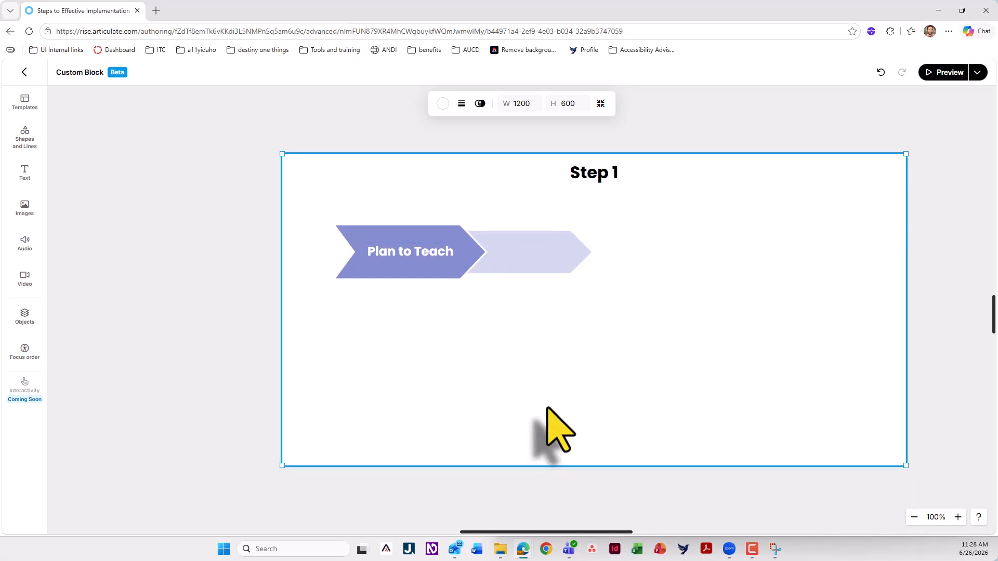
# Add a text box reading "Skill/Behavior Acquisition Goal" and place it on the light chevron, wrapped onto two lines
pyautogui.doubleClick(481, 305)
pyautogui.write('Skill/B')
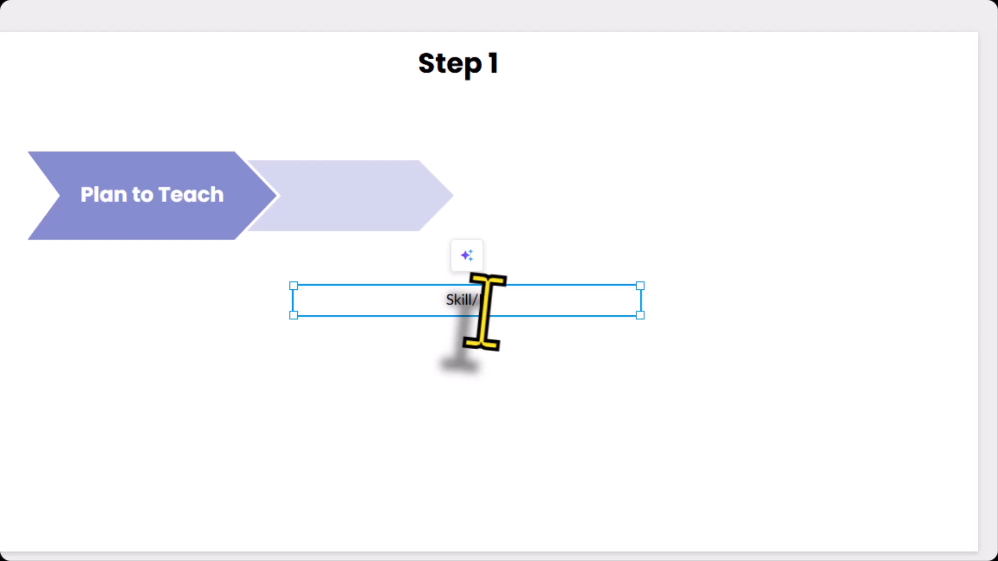
pyautogui.write('ehavior Acqui')
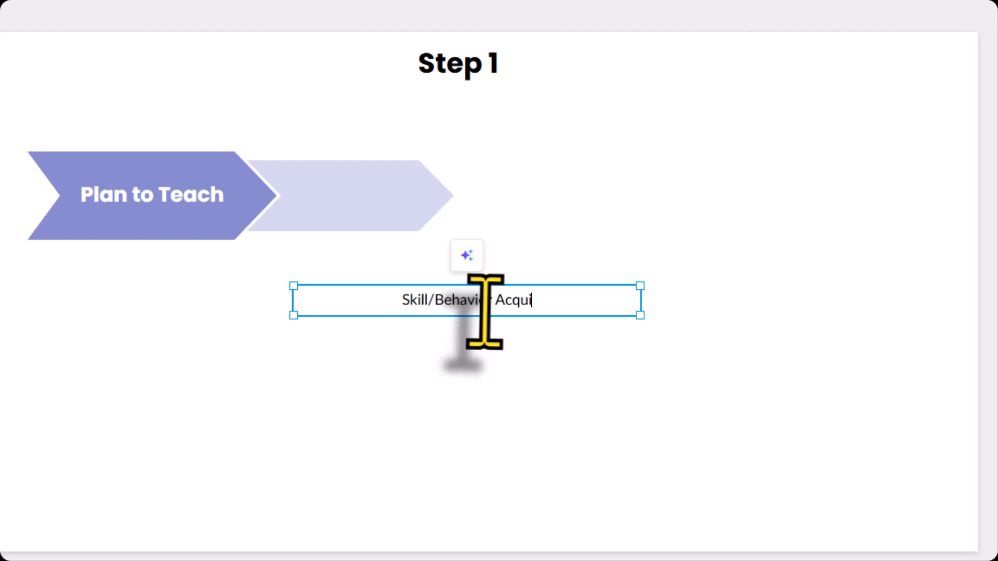
pyautogui.write('sition Goal')
pyautogui.moveTo(588, 315); pyautogui.dragTo(379, 201)
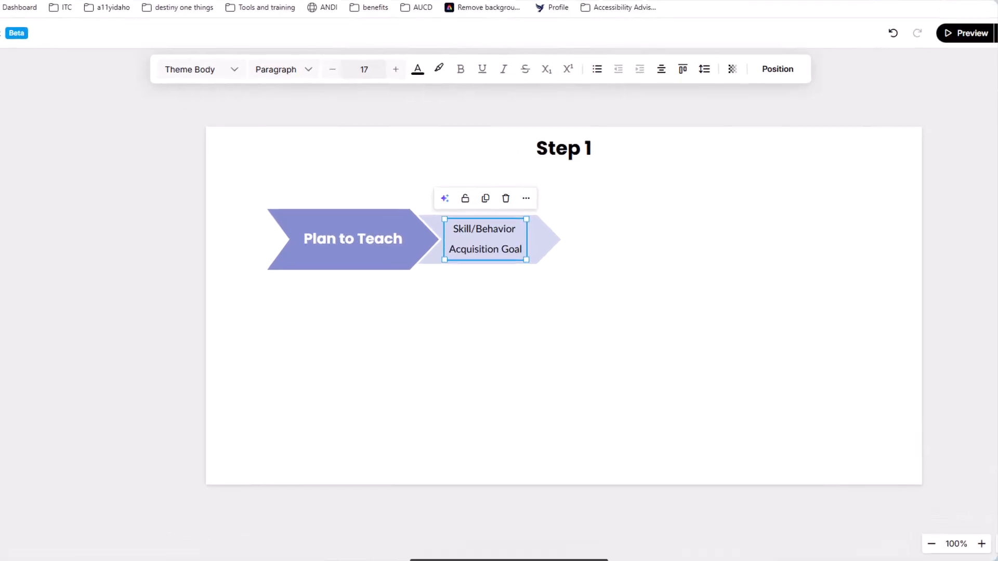
# Tighten the line height of the Skill/Behavior Acquisition Goal text and centre it inside the light chevron
pyautogui.moveTo(430, 559); pyautogui.dragTo(437, 163)
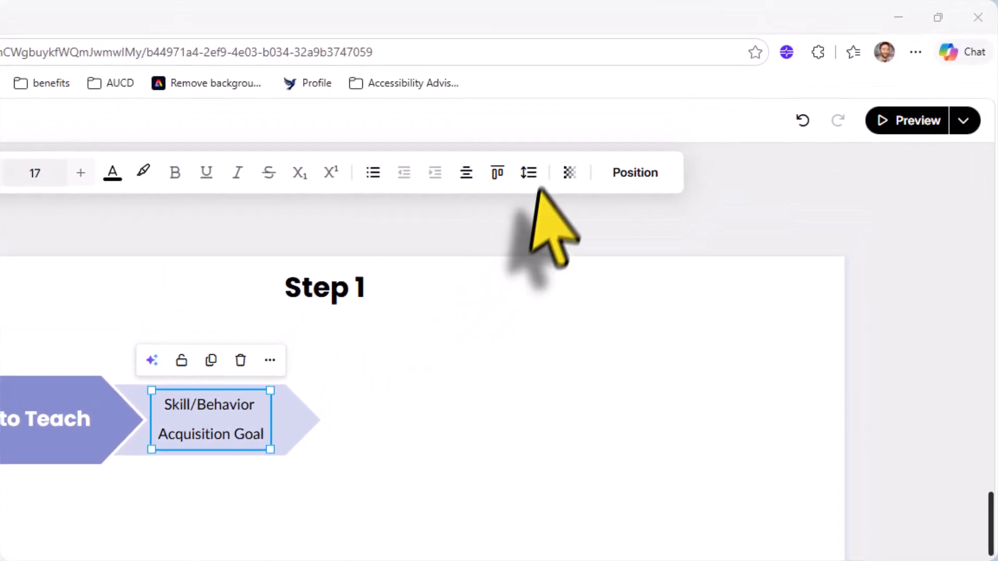
pyautogui.click(529, 173)
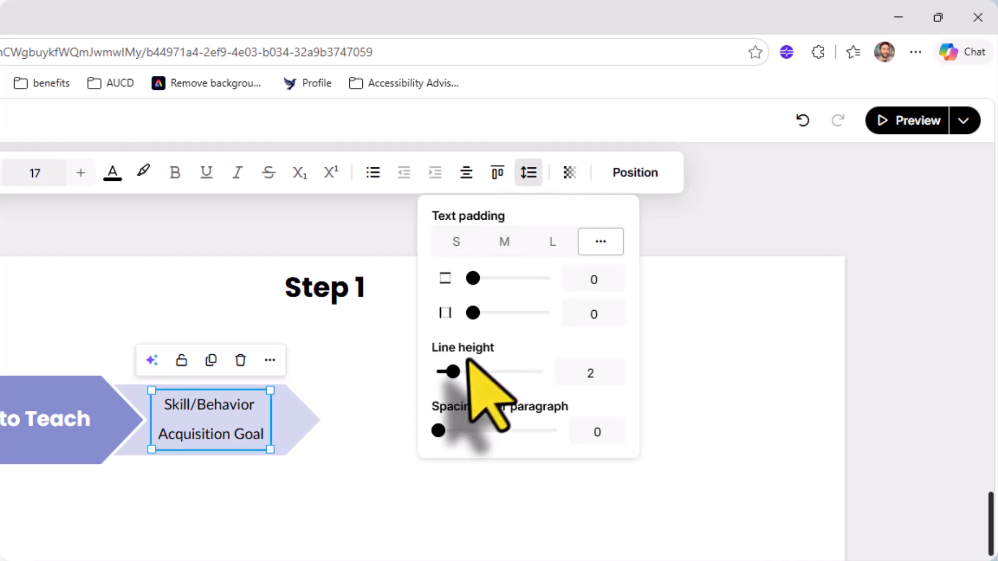
pyautogui.moveTo(452, 371); pyautogui.dragTo(437, 371)
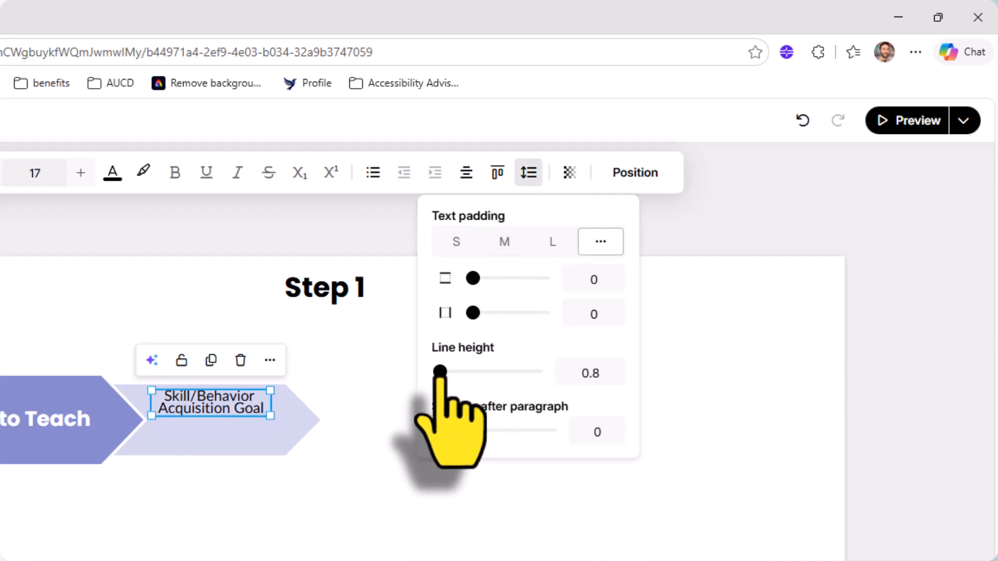
pyautogui.click(234, 424)
pyautogui.moveTo(240, 423); pyautogui.dragTo(251, 423)
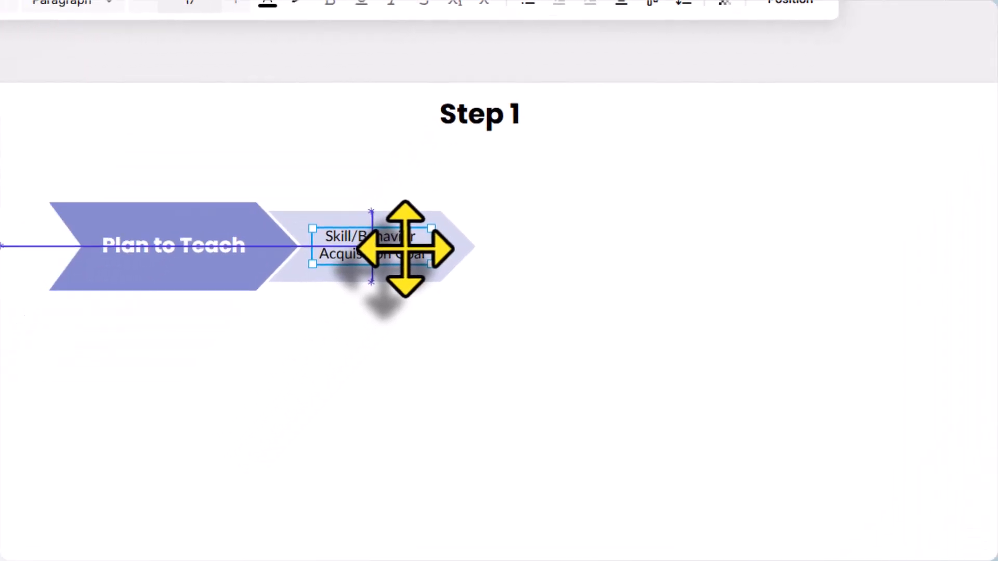
pyautogui.moveTo(405, 250); pyautogui.dragTo(406, 250)
pyautogui.click(444, 374)
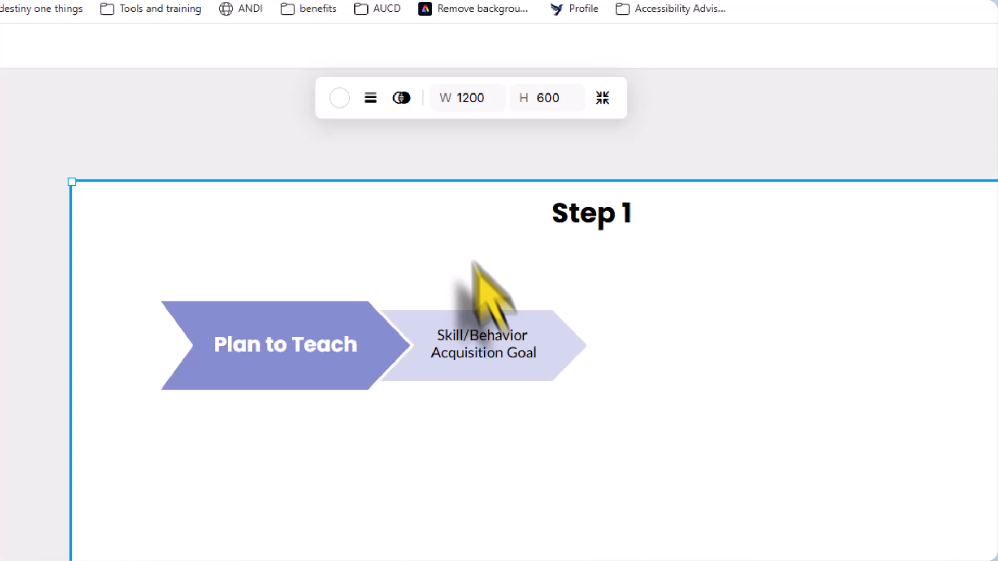
# Select the light chevron together with its text and examine the alignment and layout options
pyautogui.moveTo(473, 38); pyautogui.dragTo(560, 204)
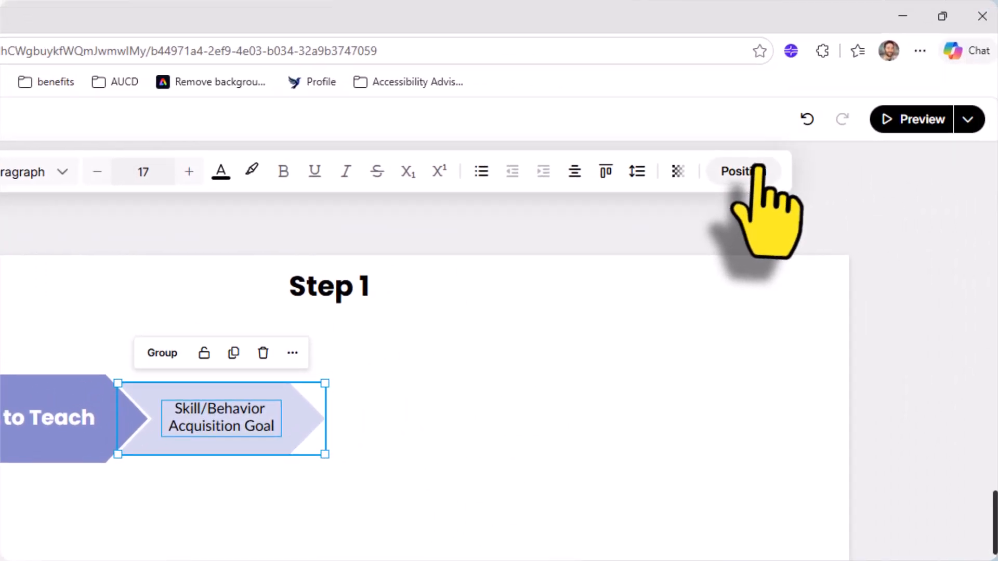
pyautogui.click(990, 98)
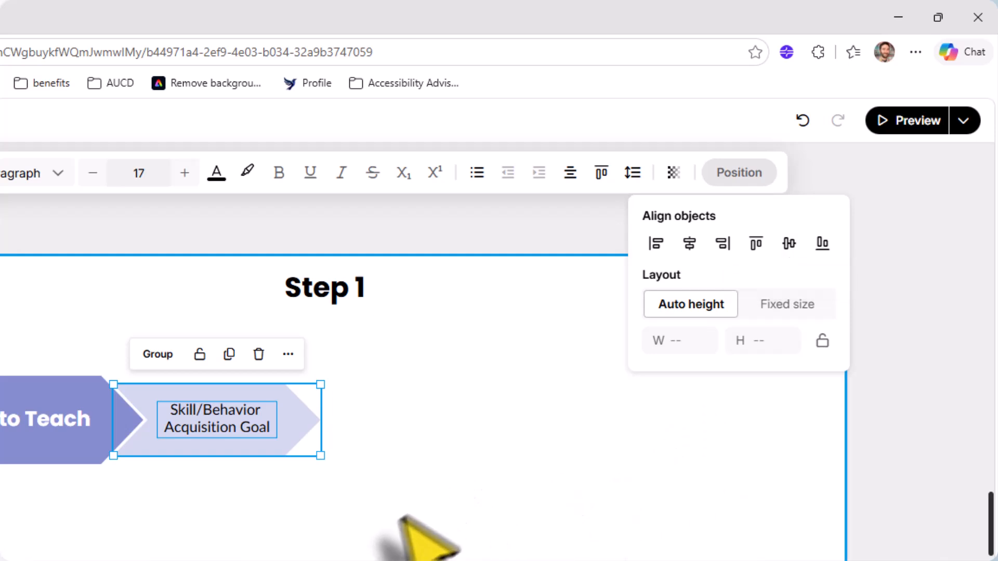
pyautogui.click(302, 481)
pyautogui.click(257, 447)
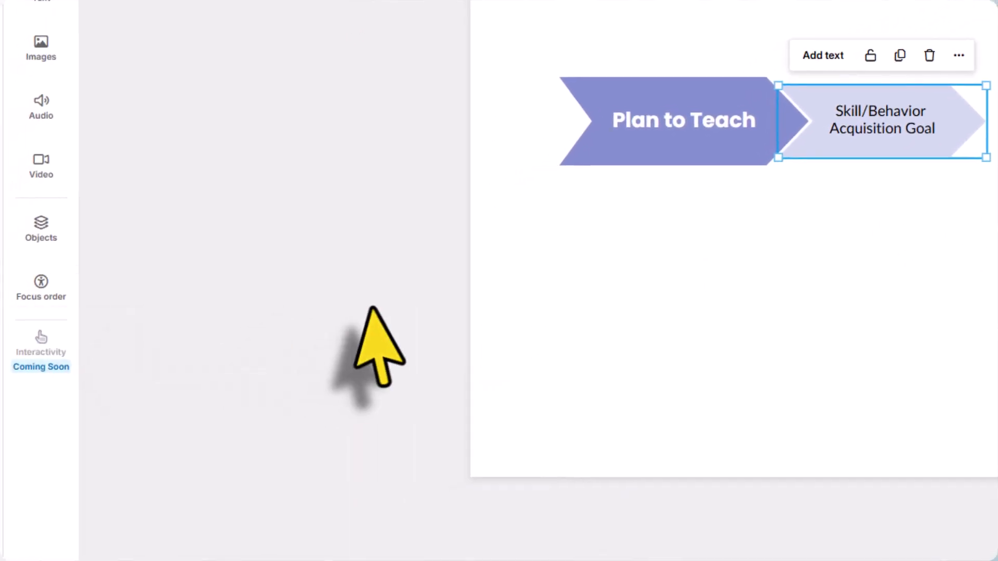
pyautogui.click(373, 311)
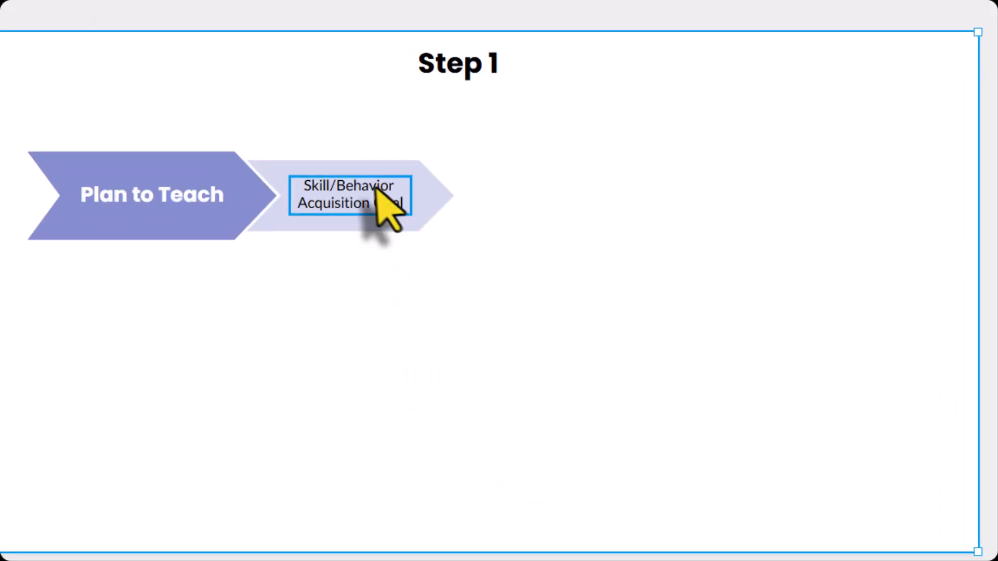
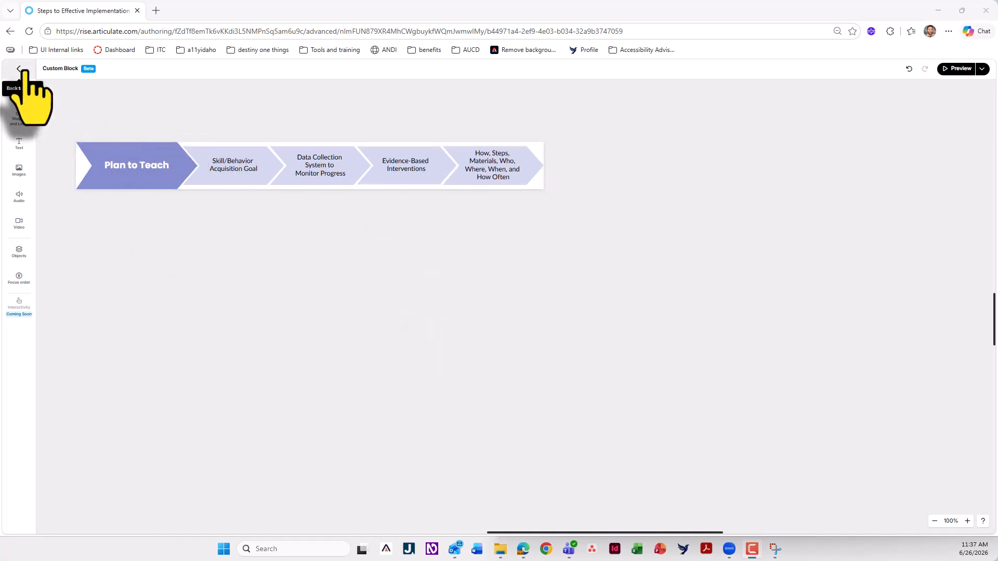
# Return to the lesson and insert a heading block reading "Step 1" between the intro paragraph and the chevron graphic
pyautogui.click(19, 69)
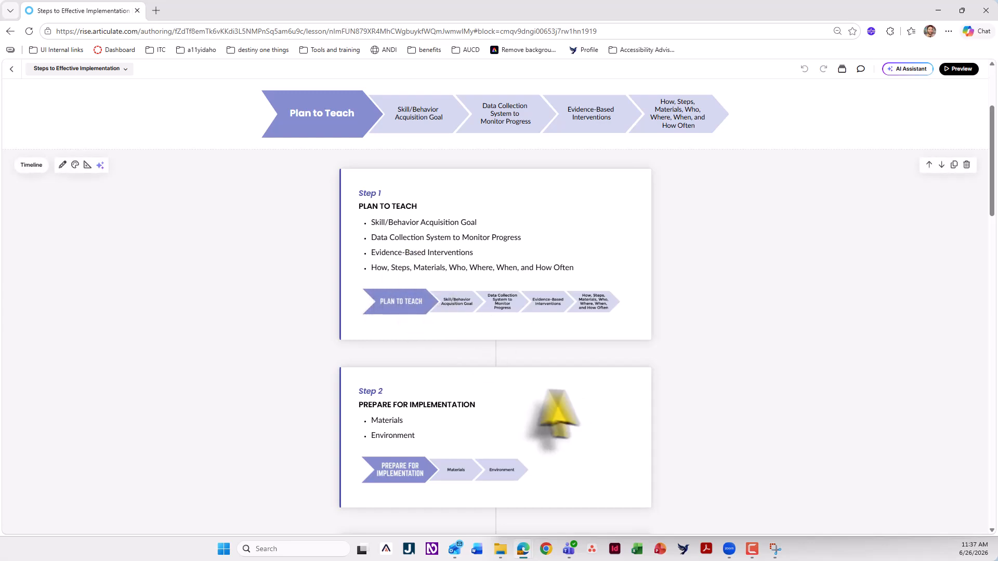
pyautogui.scroll(3, 556, 416)
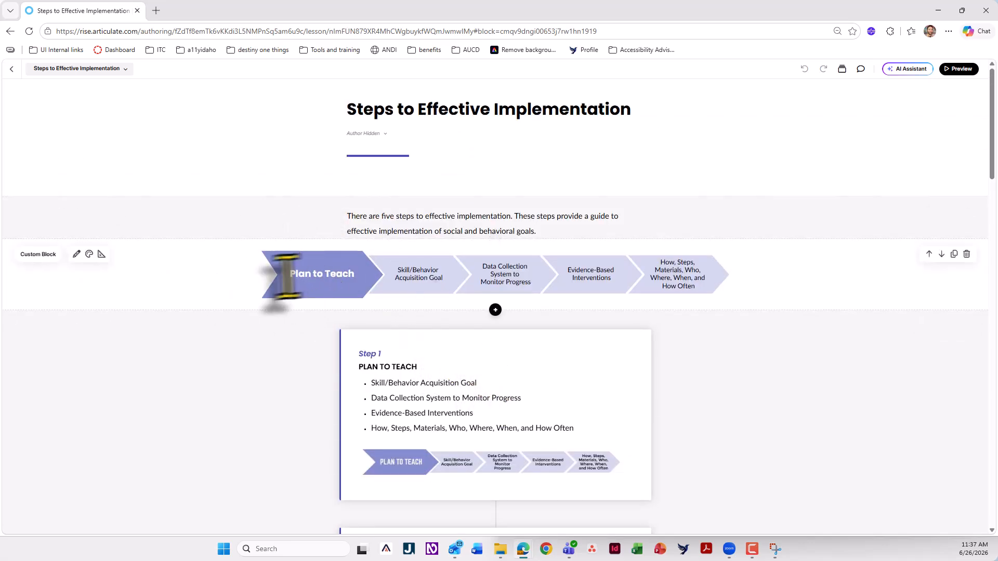
pyautogui.click(495, 238)
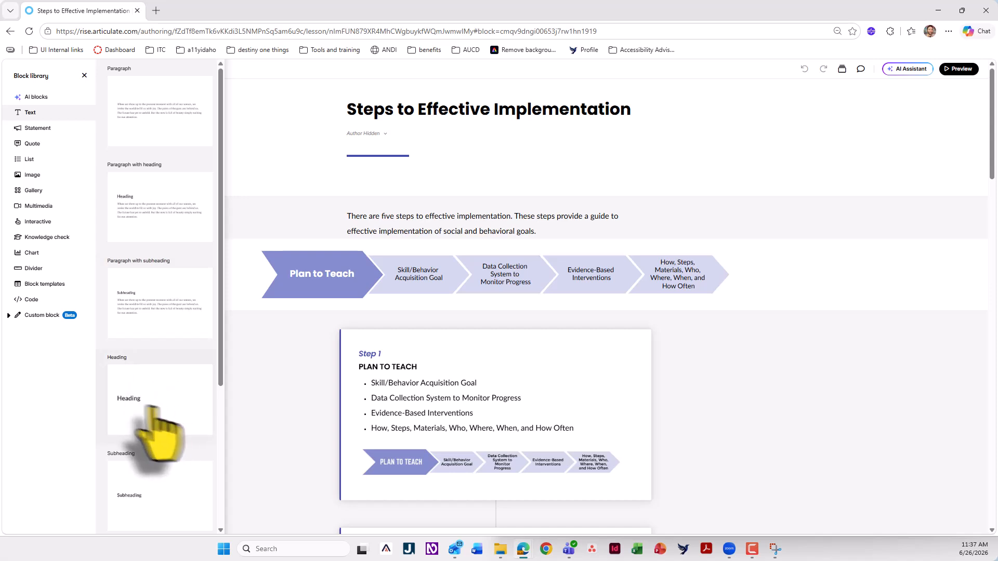
pyautogui.click(153, 411)
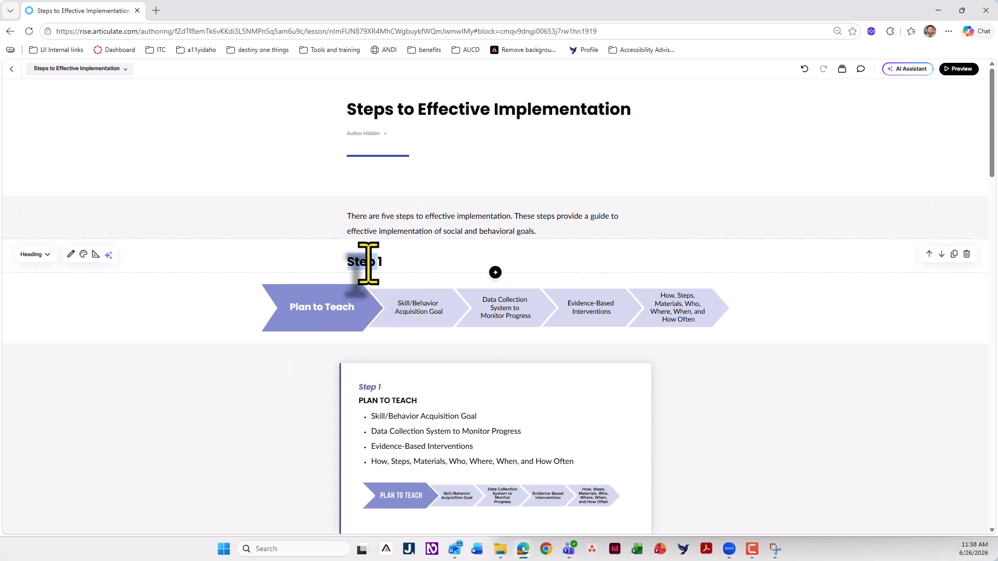
# Center the Step 1 heading above the chevron graphic
pyautogui.moveTo(369, 264); pyautogui.dragTo(383, 262)
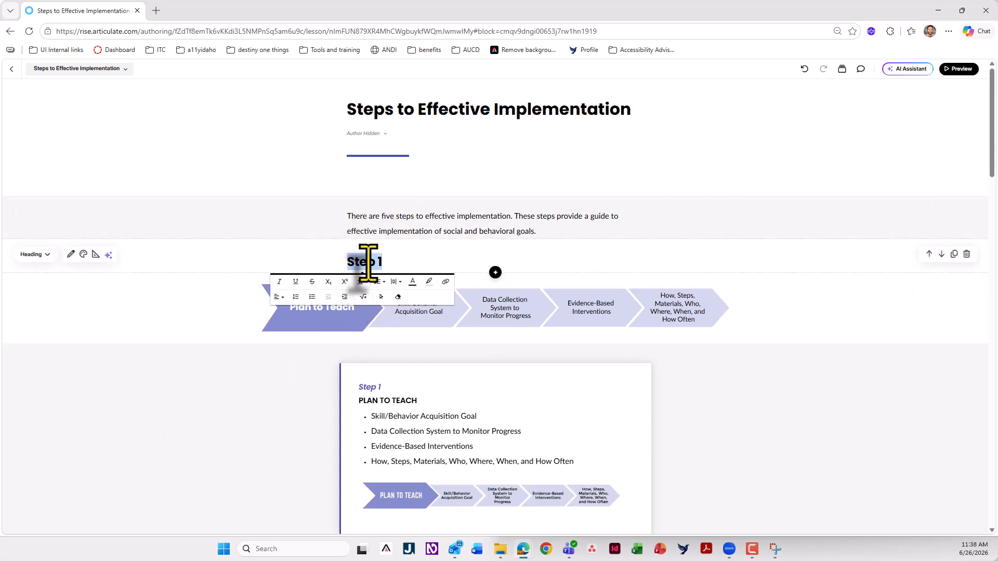
pyautogui.click(70, 254)
pyautogui.click(283, 215)
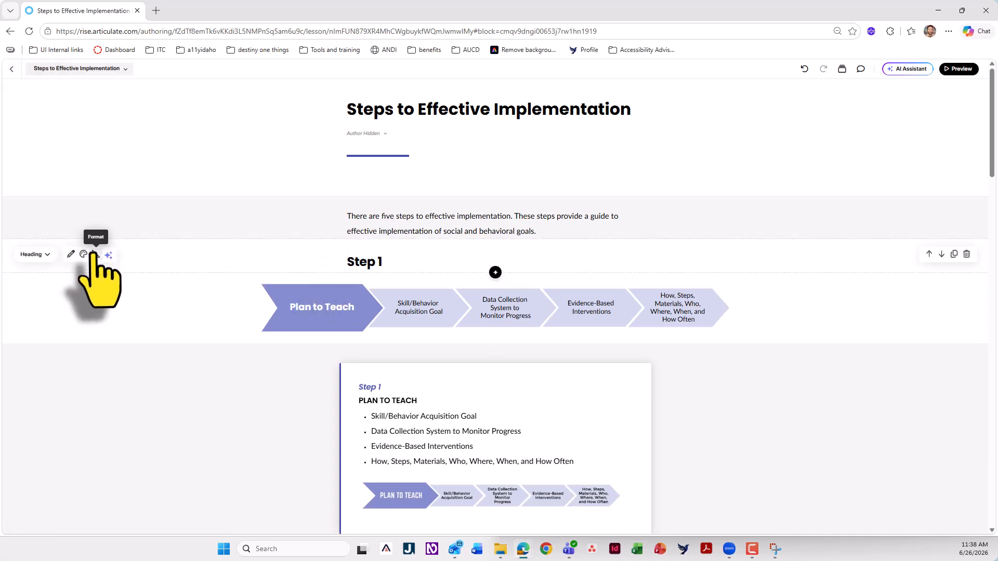
pyautogui.click(95, 254)
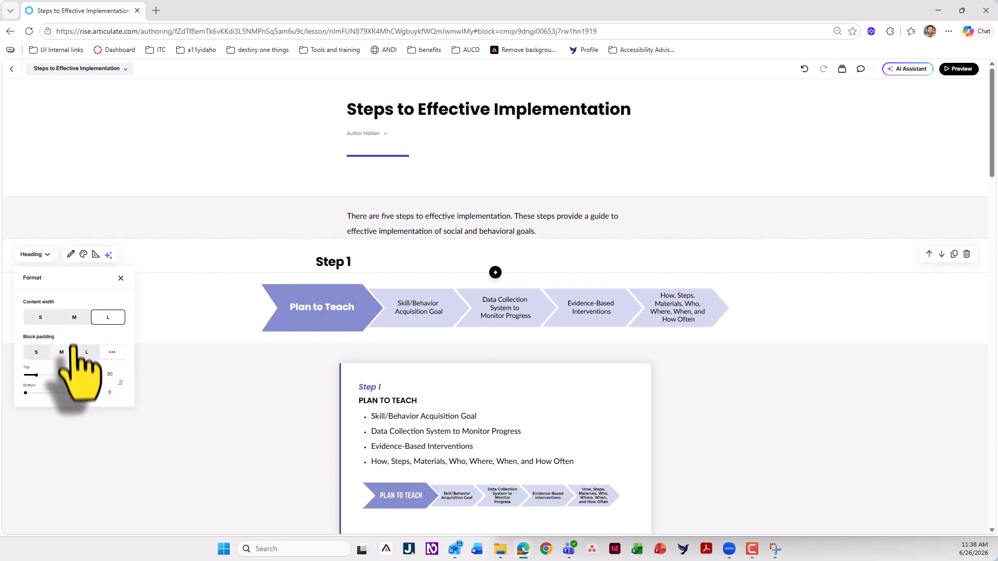
pyautogui.tripleClick(366, 263)
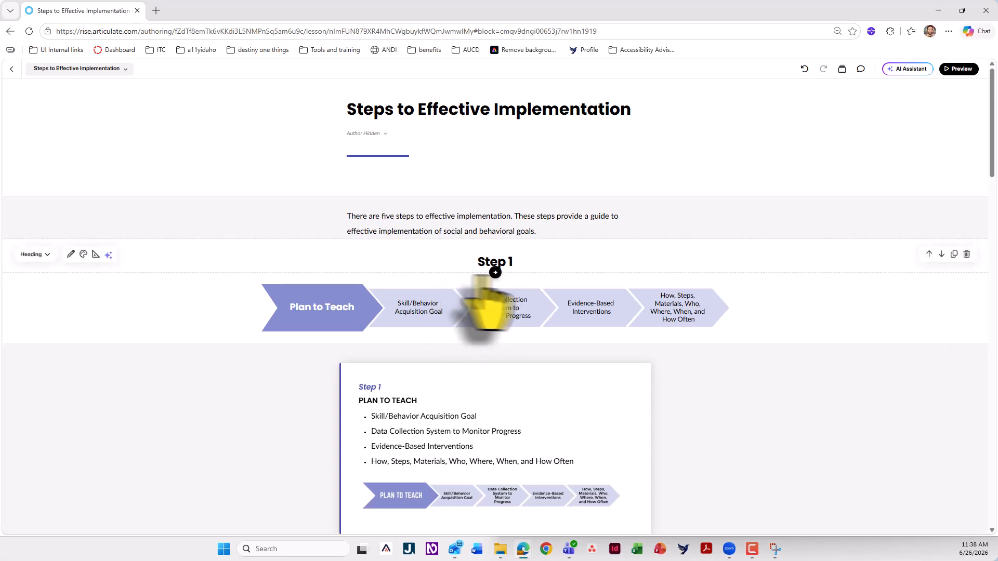
# Duplicate the Step 1 heading and the Plan to Teach custom block together while managing the lesson's blocks
pyautogui.scroll(-1, 450, 287)
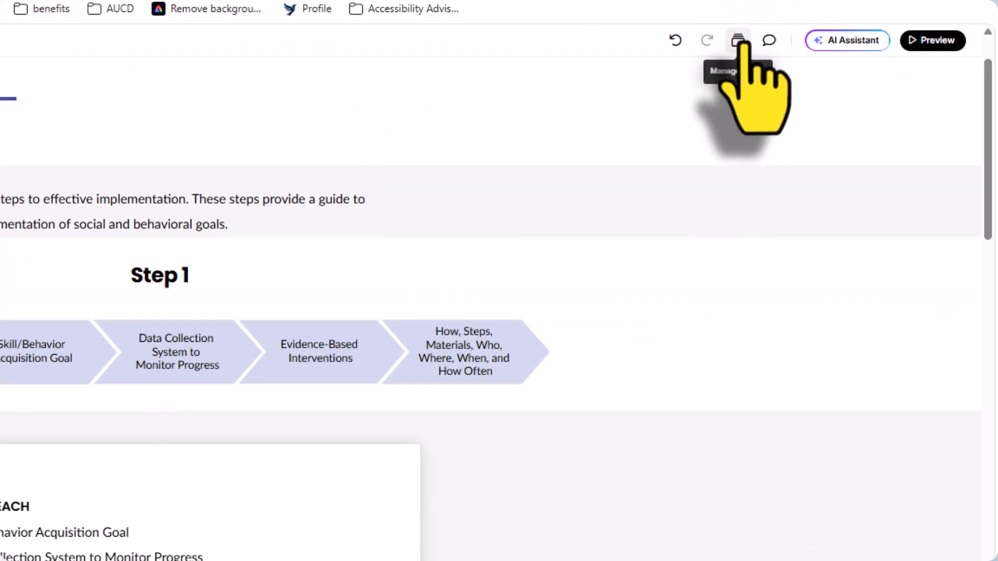
pyautogui.click(739, 41)
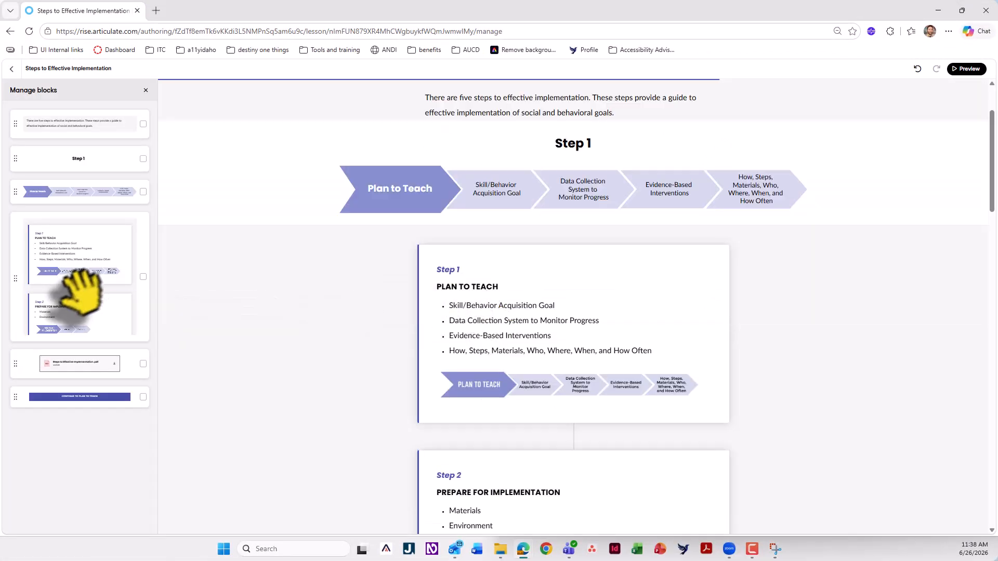
pyautogui.click(142, 158)
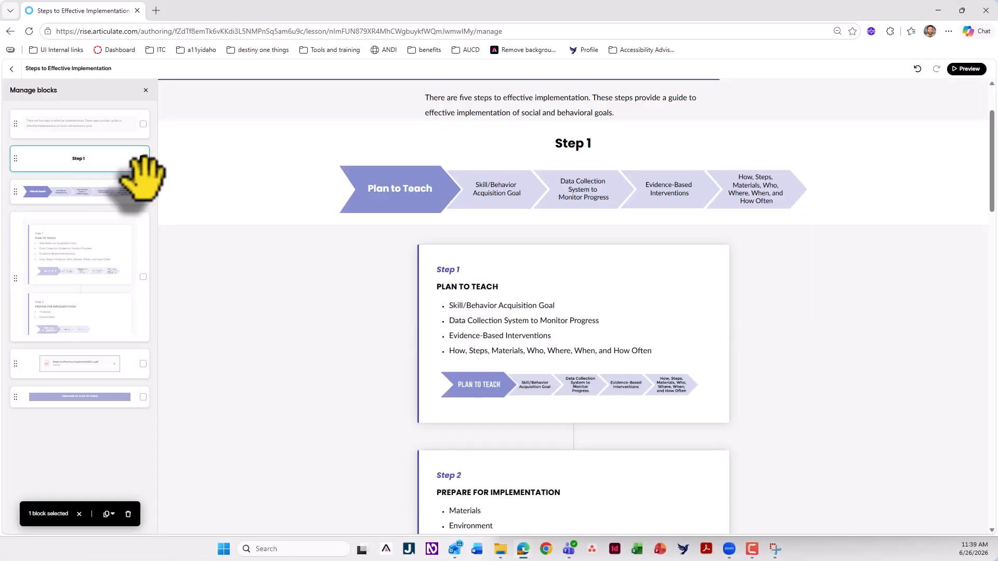
pyautogui.click(143, 192)
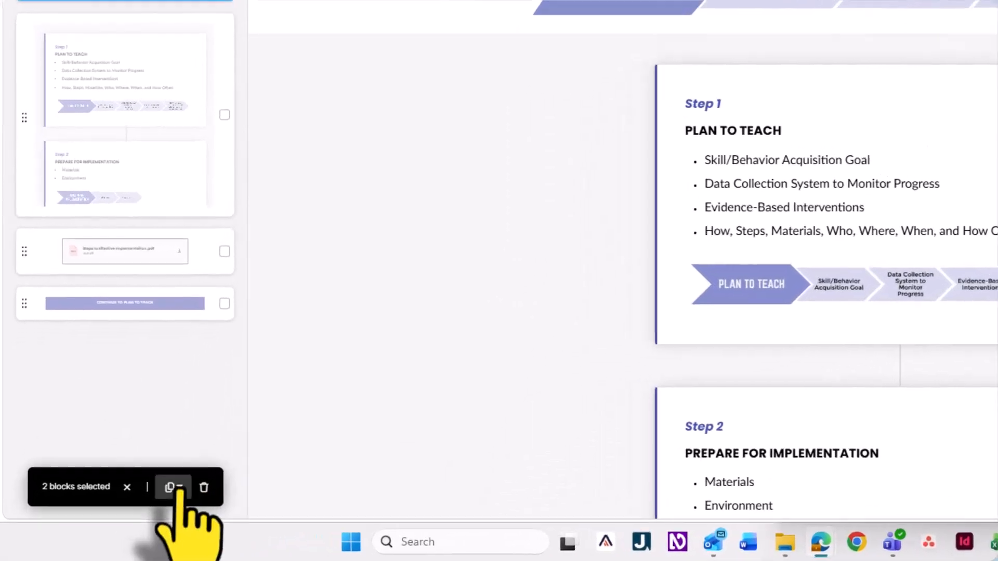
pyautogui.click(111, 514)
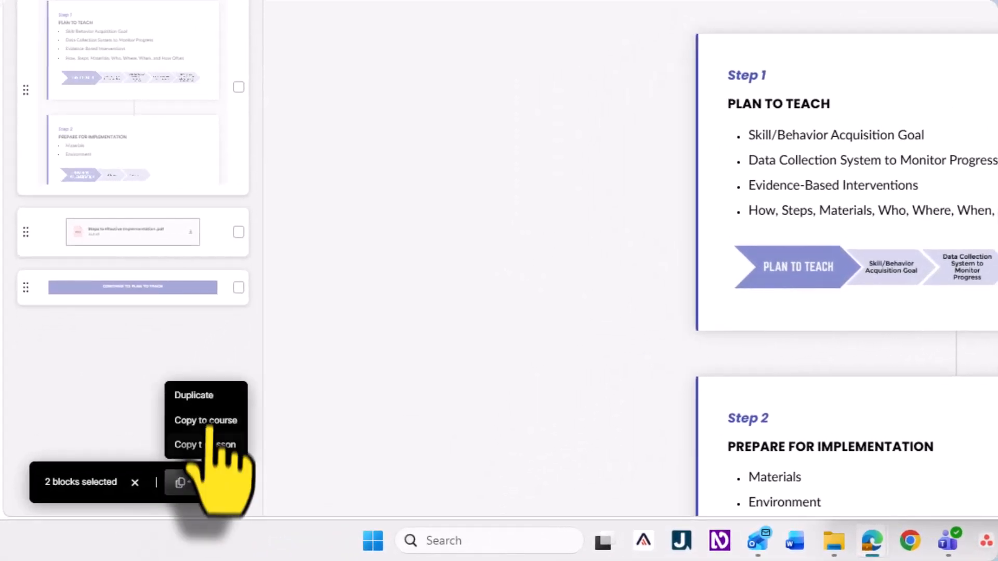
pyautogui.click(213, 401)
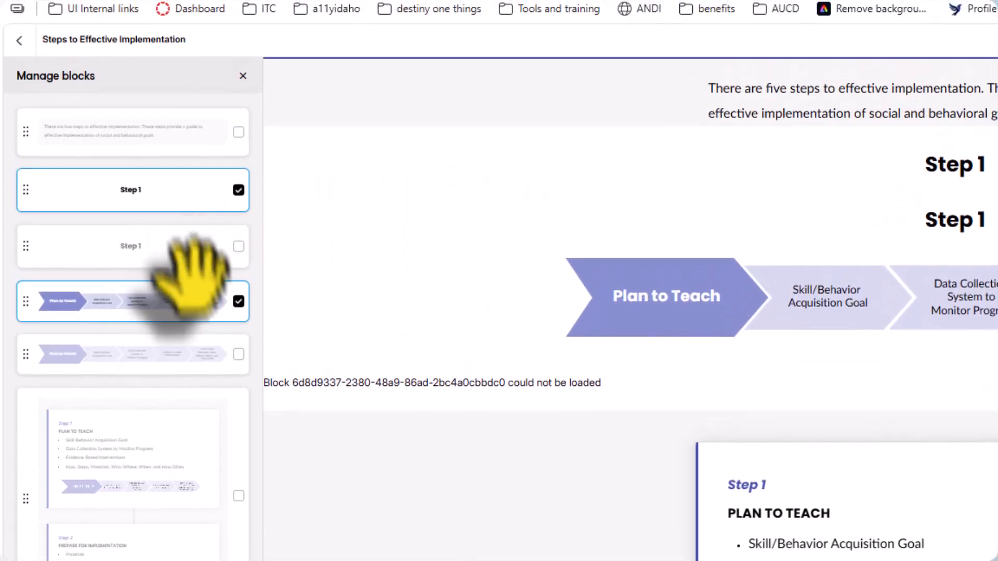
# Clear the block selection and move the second Step 1 heading between the two chevron graphics
pyautogui.click(177, 244)
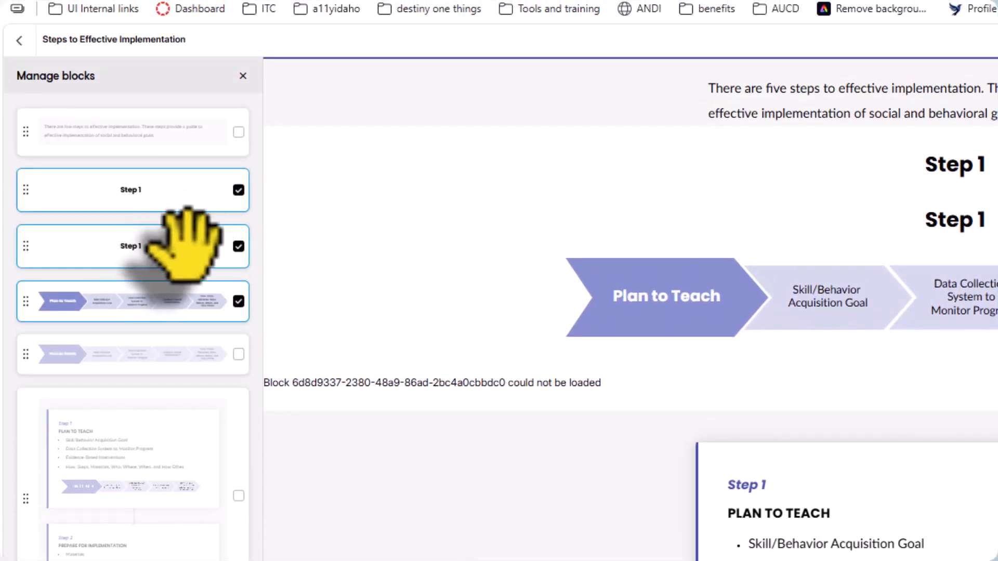
pyautogui.click(187, 247)
pyautogui.click(223, 345)
pyautogui.click(223, 297)
pyautogui.click(223, 354)
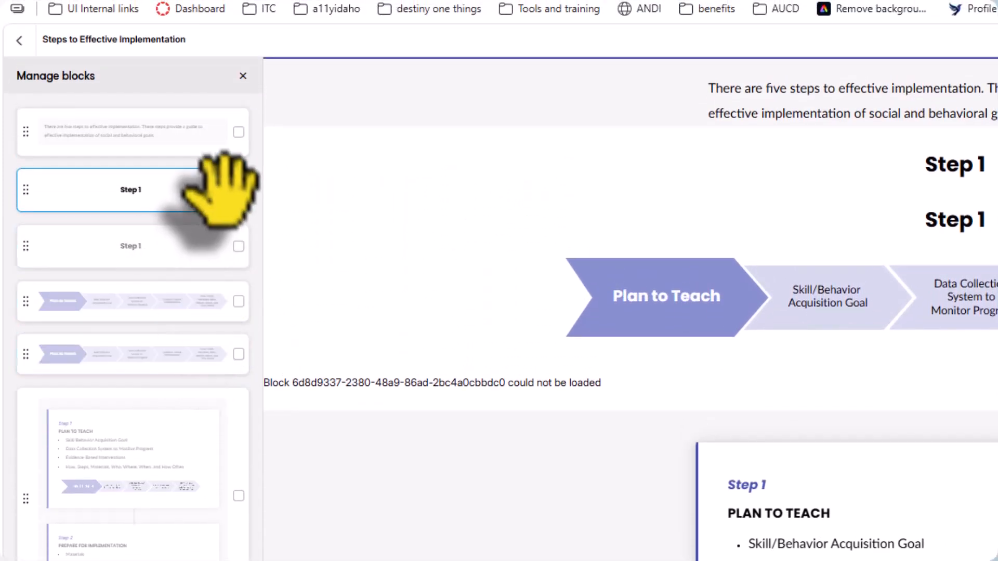
pyautogui.click(223, 190)
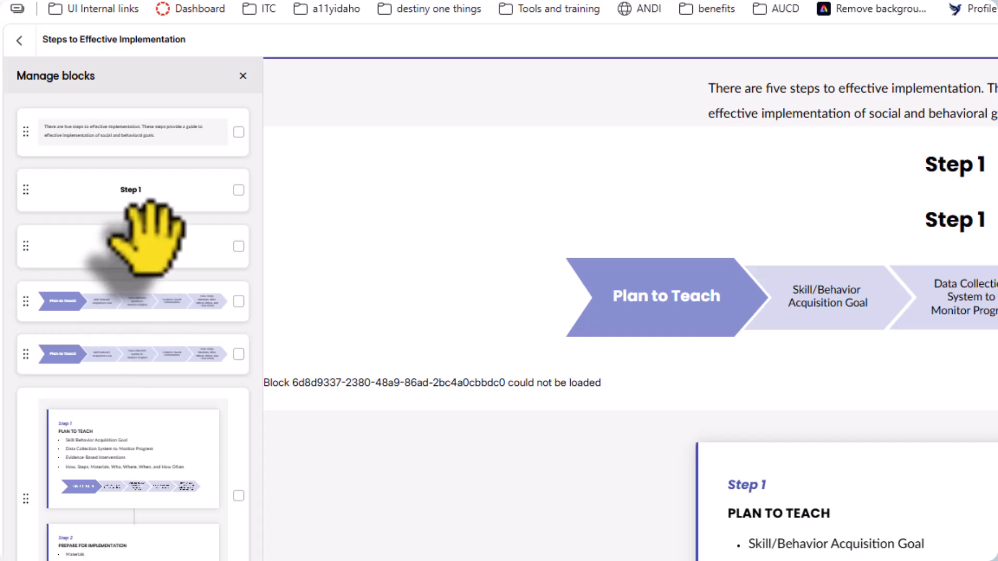
pyautogui.moveTo(148, 236); pyautogui.dragTo(149, 297)
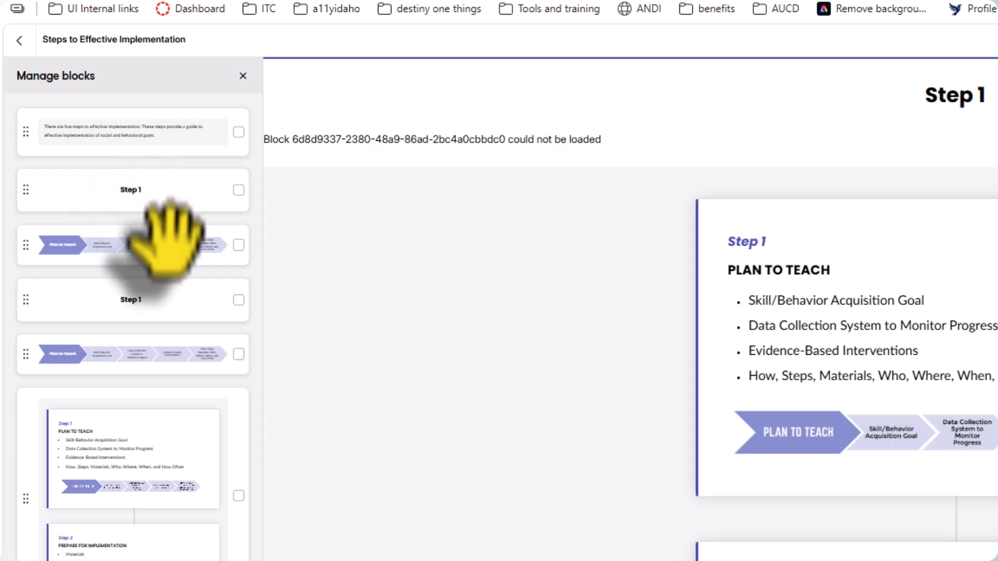
pyautogui.click(239, 73)
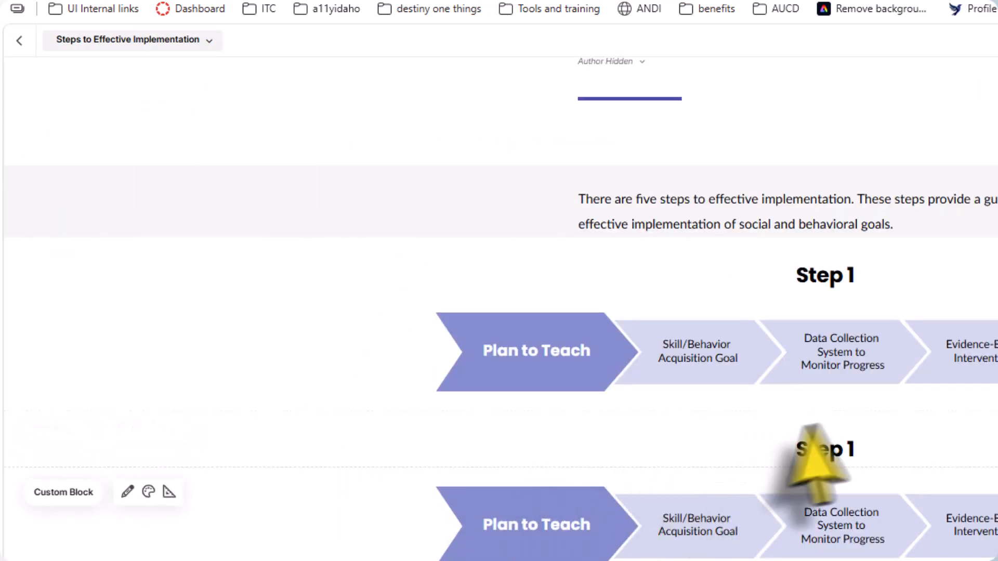
# Rename the second heading "Step 2" and change the dark chevron text in the block below it to "Prepare for Implementation"
pyautogui.click(849, 450)
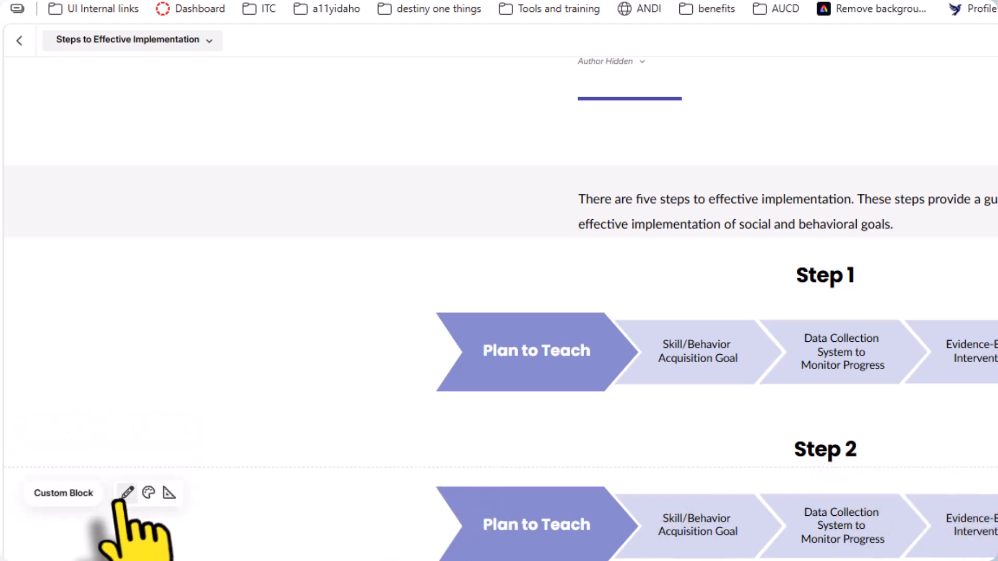
pyautogui.click(127, 493)
pyautogui.click(570, 442)
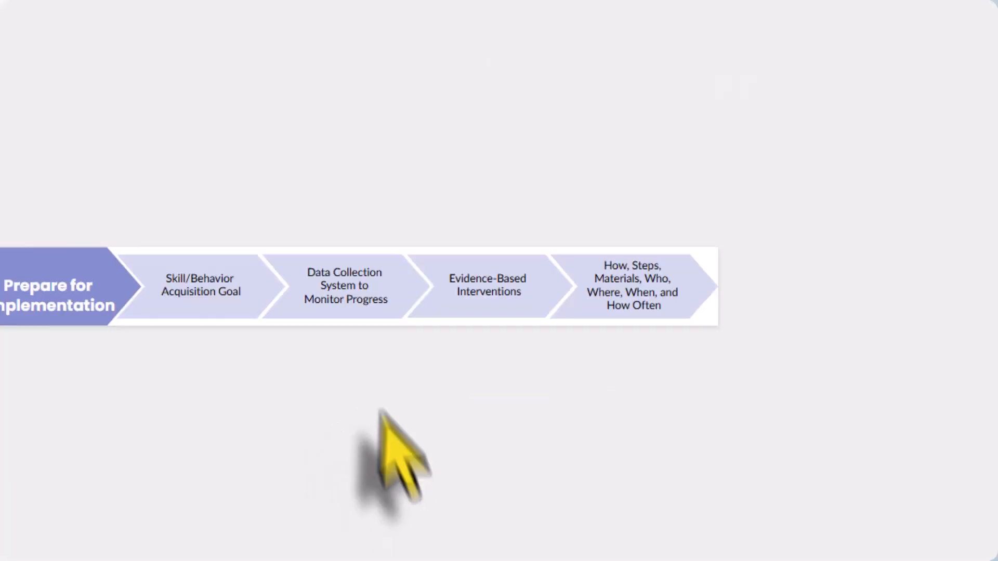
# Delete the last two light chevrons with their text and relabel the remaining two "Materials" and "Environment"
pyautogui.moveTo(452, 181); pyautogui.dragTo(835, 456)
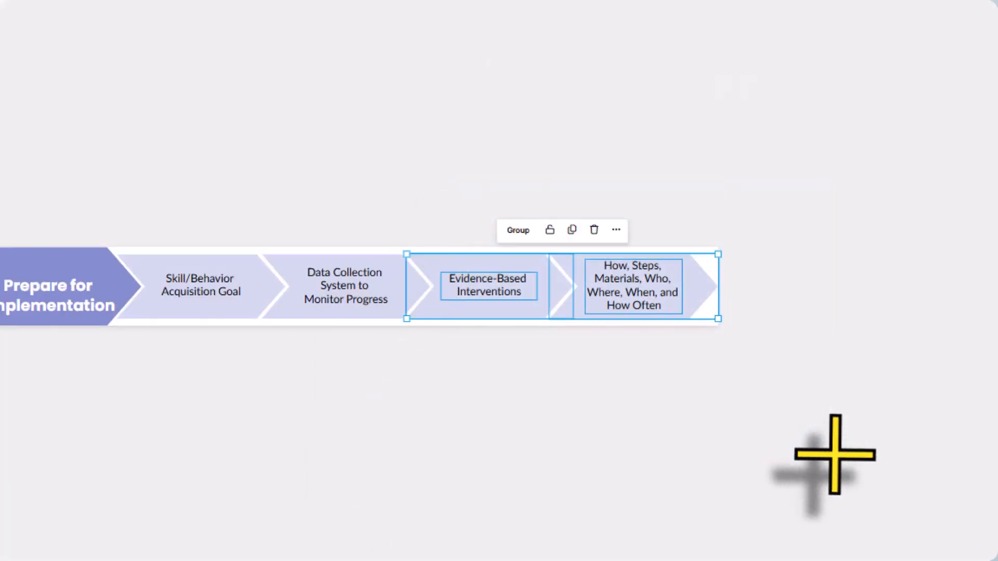
pyautogui.press('Delete')
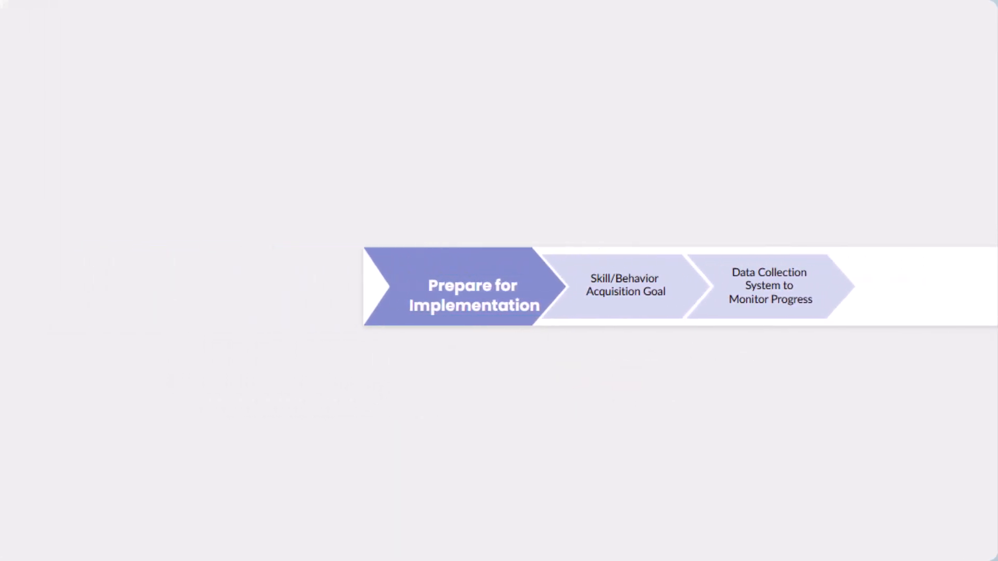
pyautogui.hotkey('alt', 'Tab')
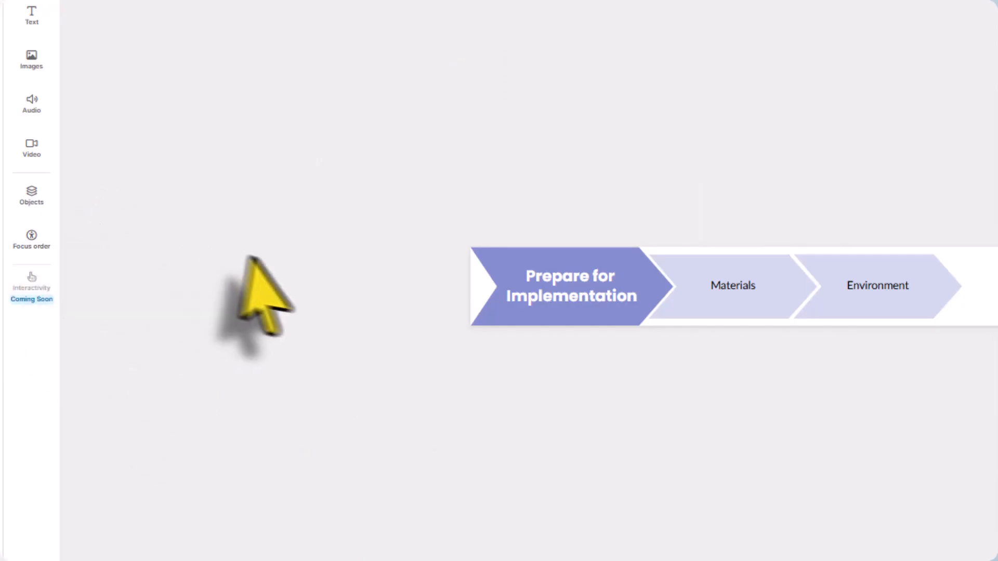
# Examine the focus order of the Prepare for Implementation block, checking each chevron and text entry against the canvas
pyautogui.click(21, 243)
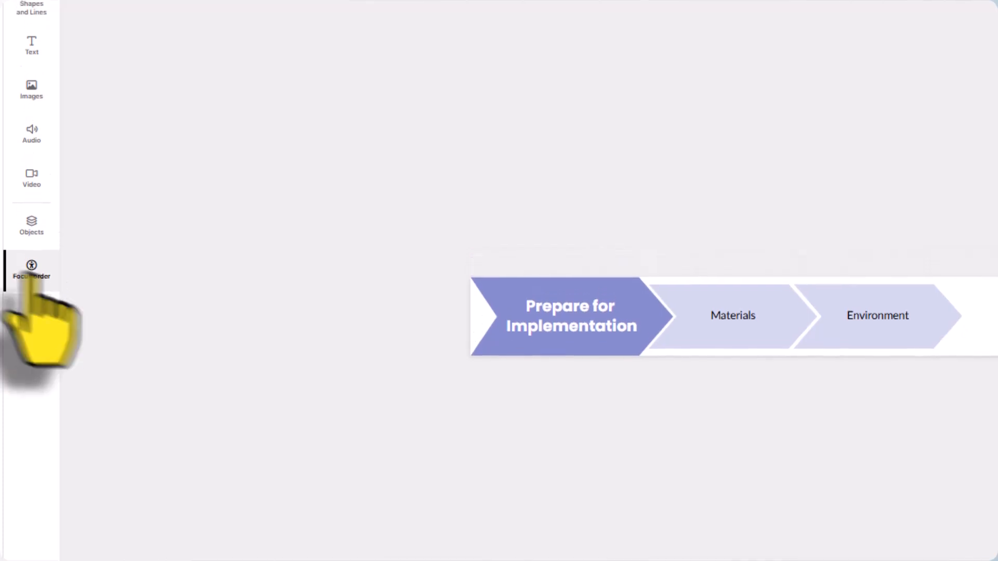
pyautogui.click(23, 242)
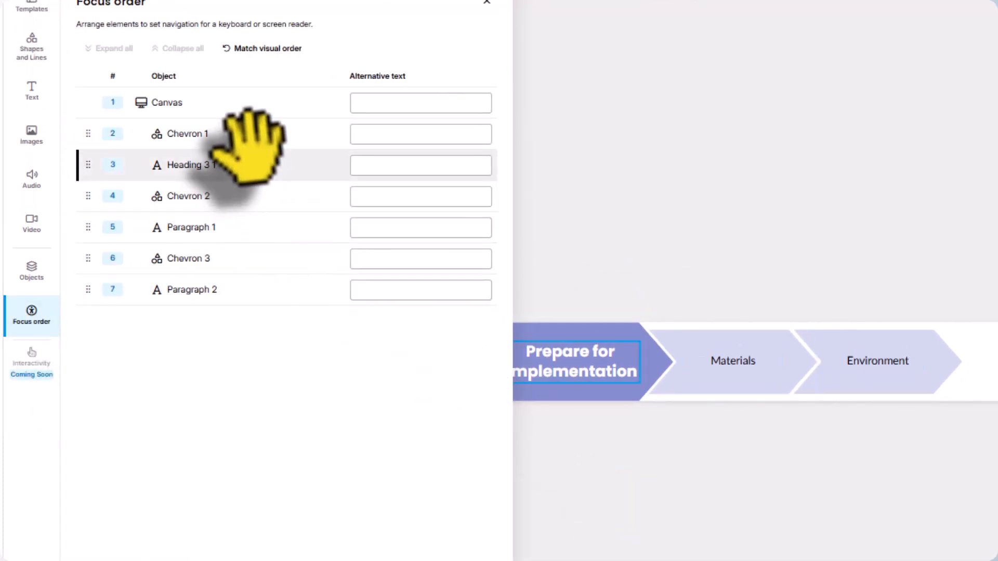
pyautogui.click(252, 137)
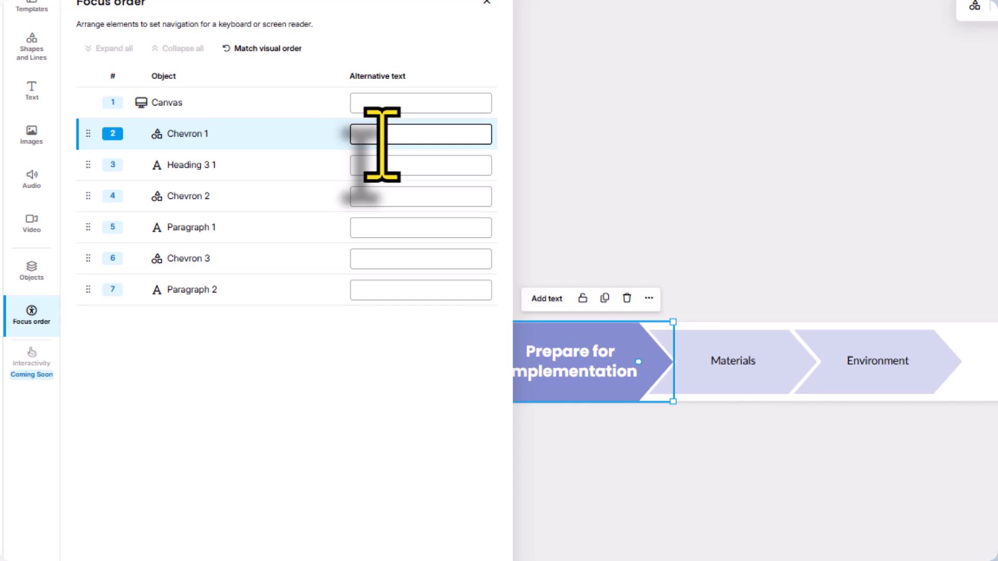
pyautogui.click(281, 166)
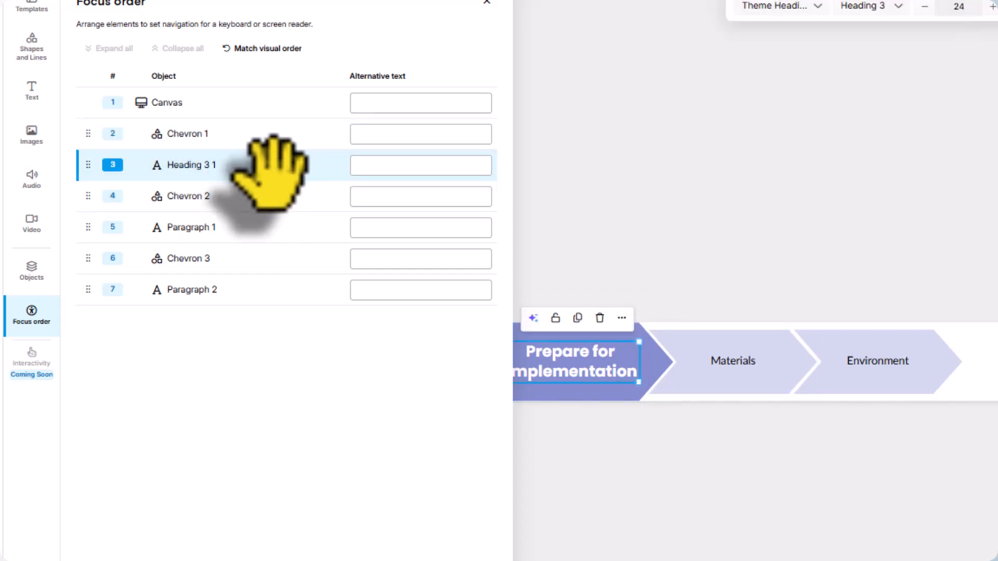
pyautogui.click(260, 196)
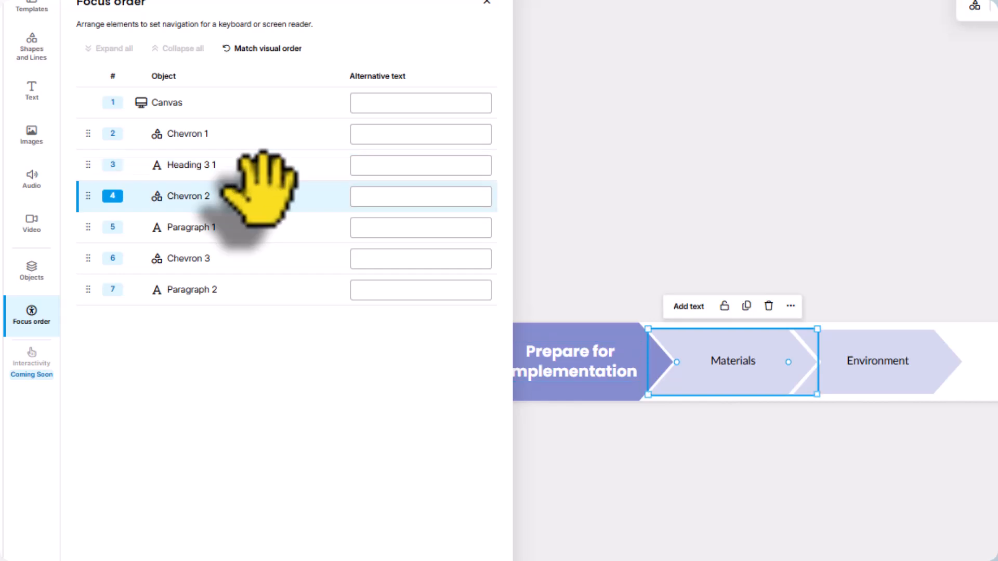
pyautogui.click(259, 227)
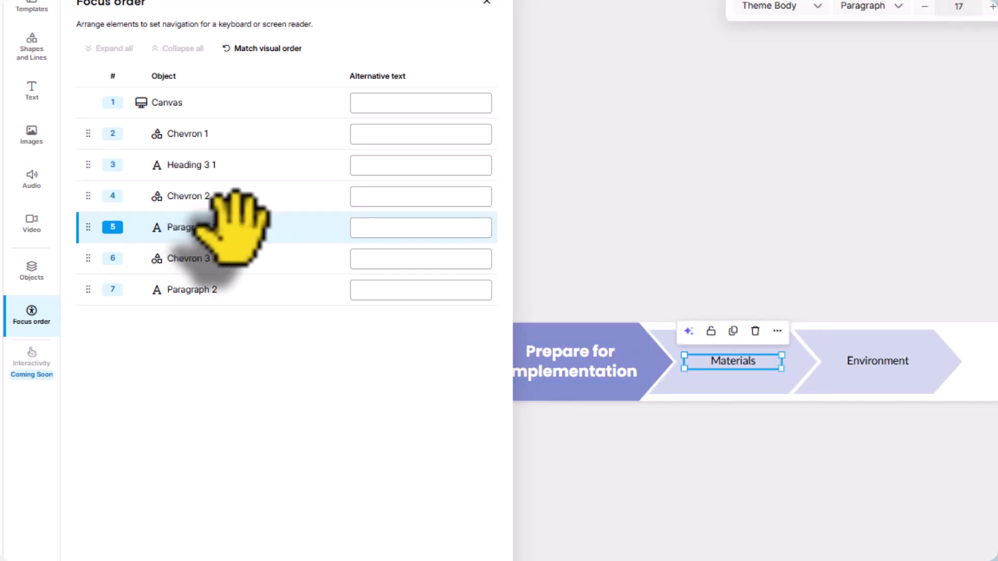
pyautogui.click(254, 289)
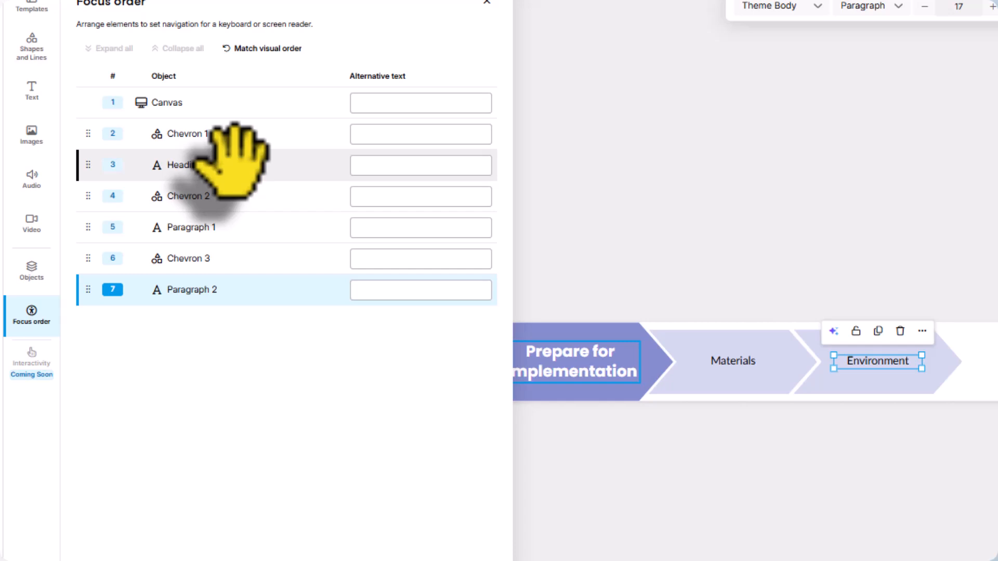
pyautogui.click(236, 228)
pyautogui.click(244, 290)
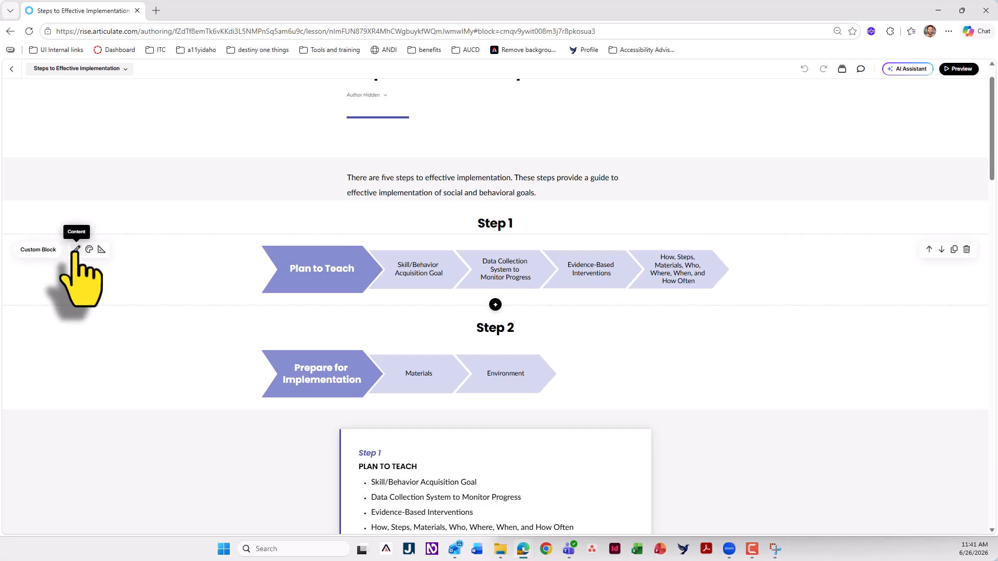
# Open the Step 1 custom block and check the focus order of the Plan to Teach chevrons and texts
pyautogui.click(76, 249)
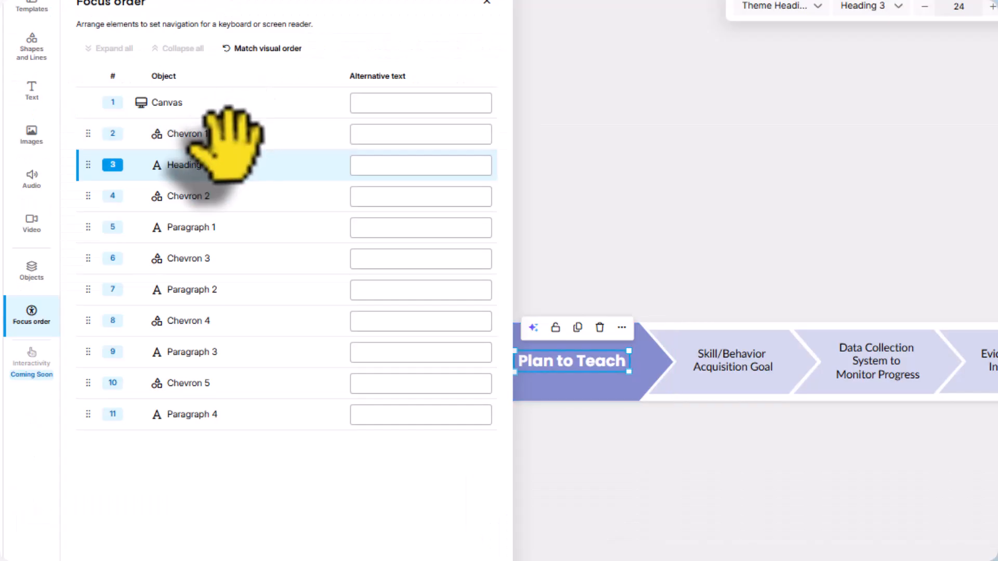
pyautogui.click(231, 134)
pyautogui.click(226, 165)
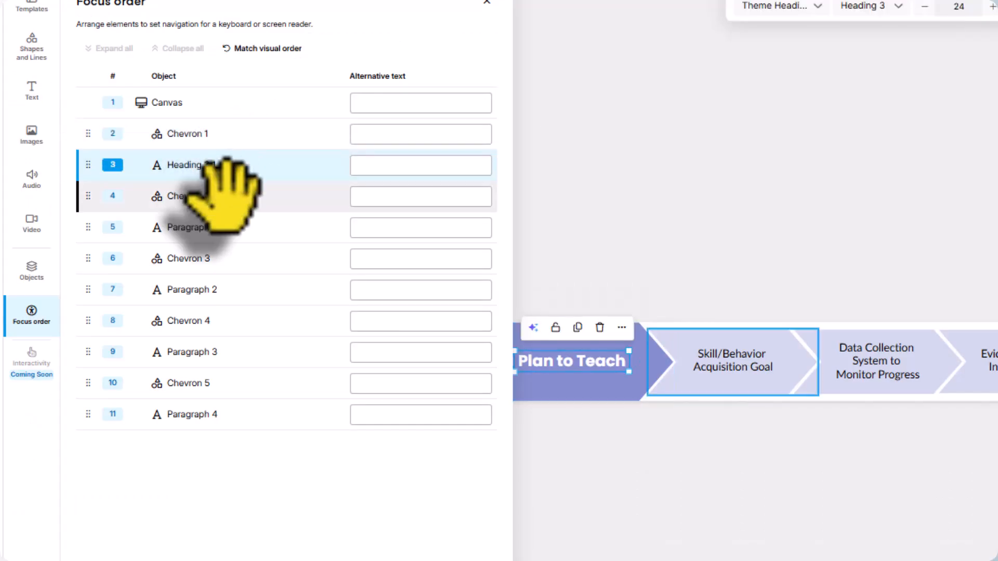
pyautogui.click(234, 196)
pyautogui.click(250, 227)
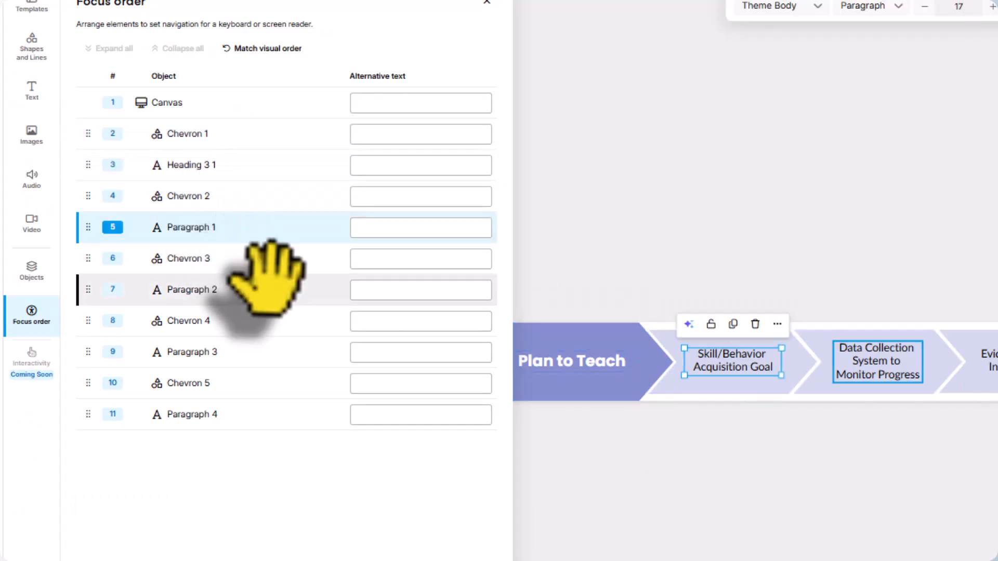
pyautogui.click(624, 399)
pyautogui.click(895, 396)
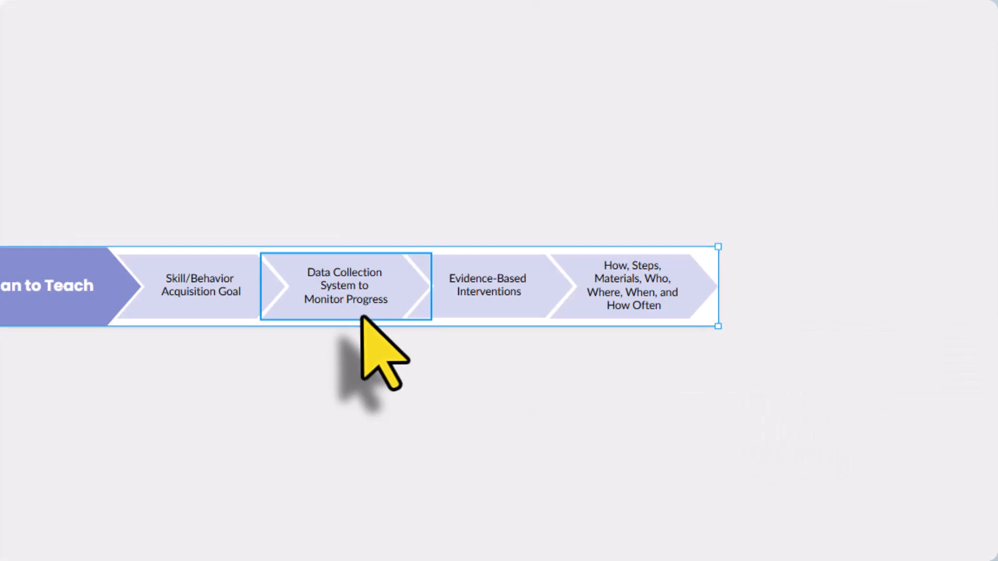
# Group the five Plan to Teach chevrons and send the group behind the text
pyautogui.moveTo(771, 414); pyautogui.dragTo(37, 311)
pyautogui.hotkey('ctrl', 'g')
pyautogui.rightClick(492, 285)
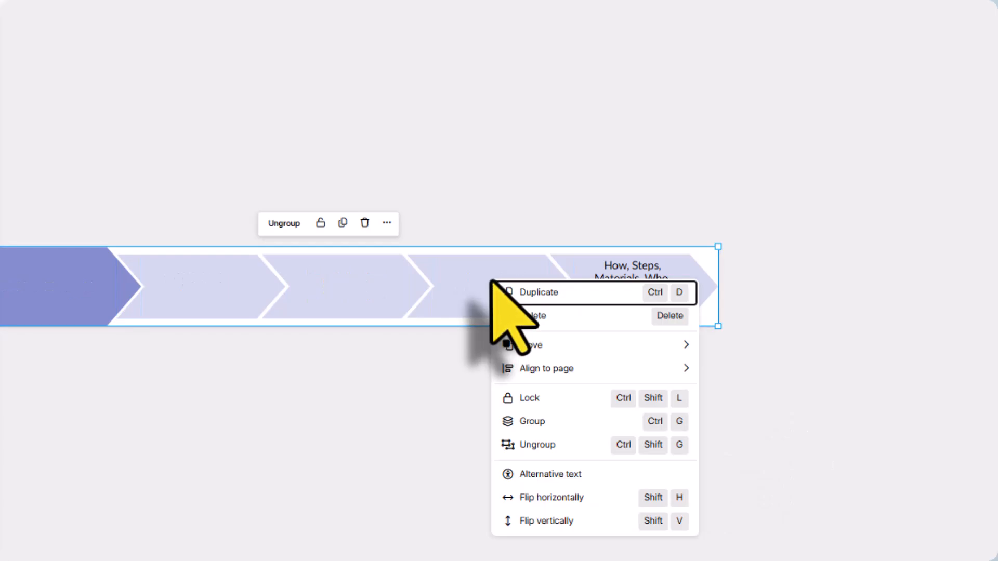
pyautogui.moveTo(575, 345)
pyautogui.click(732, 418)
pyautogui.click(333, 431)
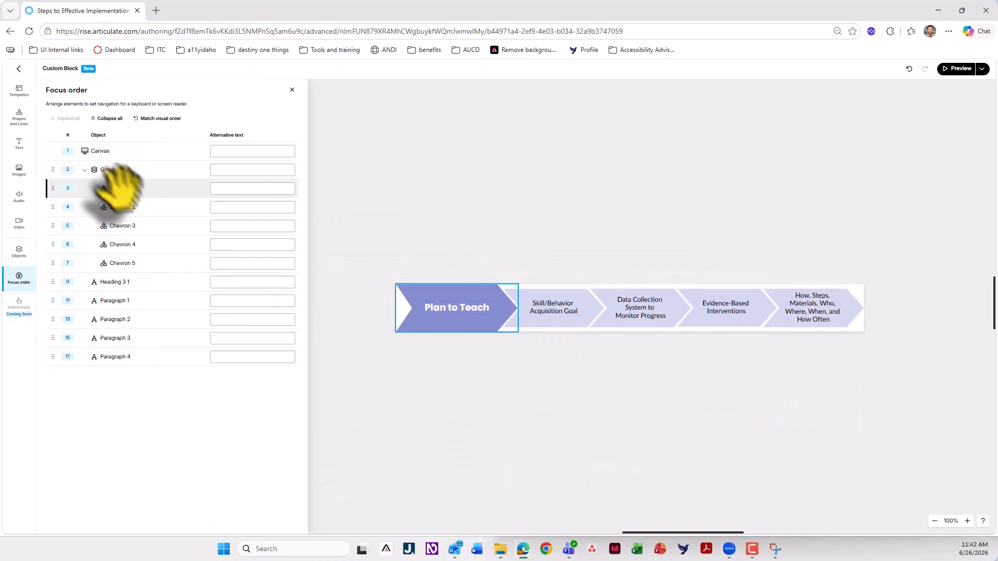
# Examine the Plan to Teach focus order with the chevron group collapsed, checking the heading and the four paragraphs in turn
pyautogui.click(87, 174)
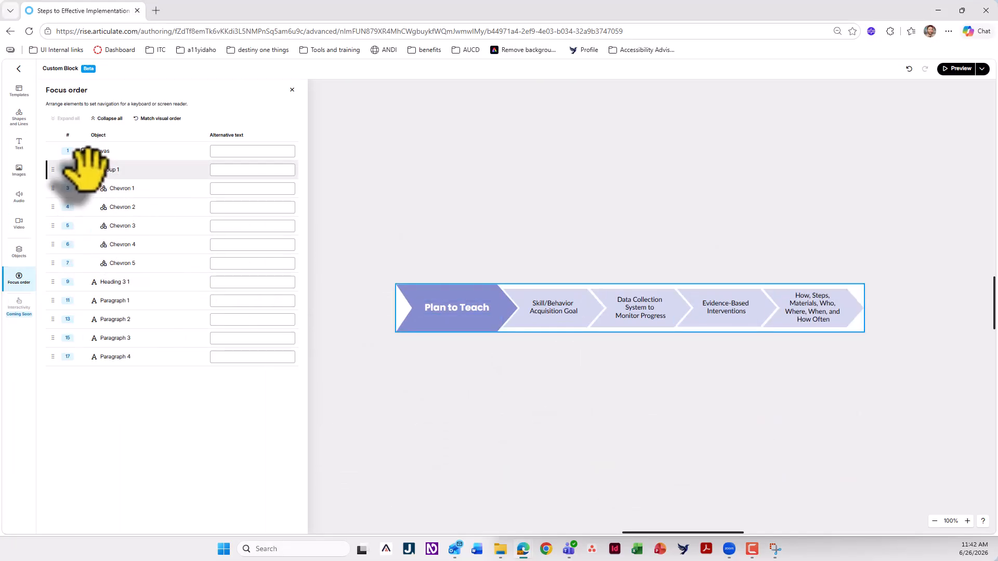
pyautogui.click(85, 171)
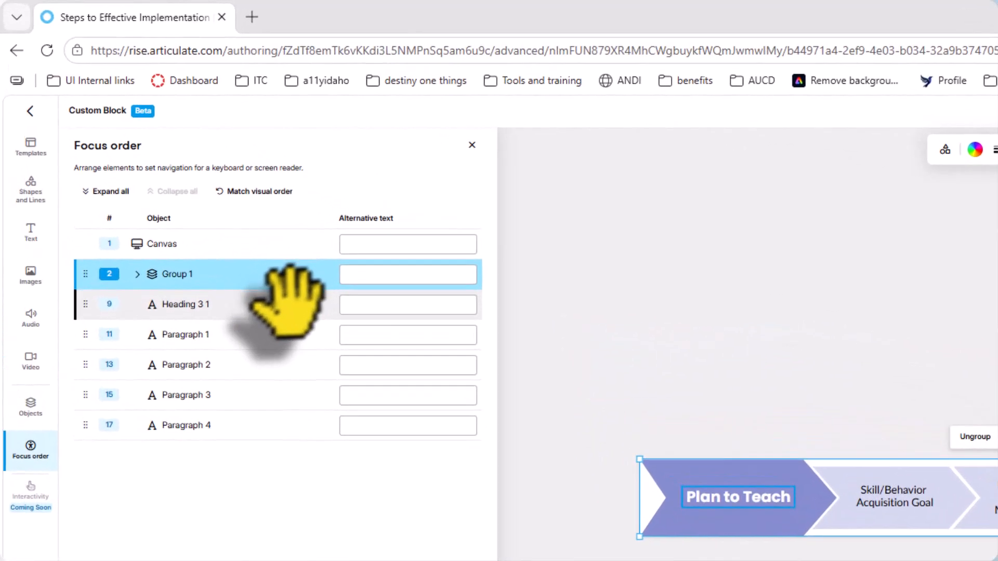
pyautogui.click(156, 188)
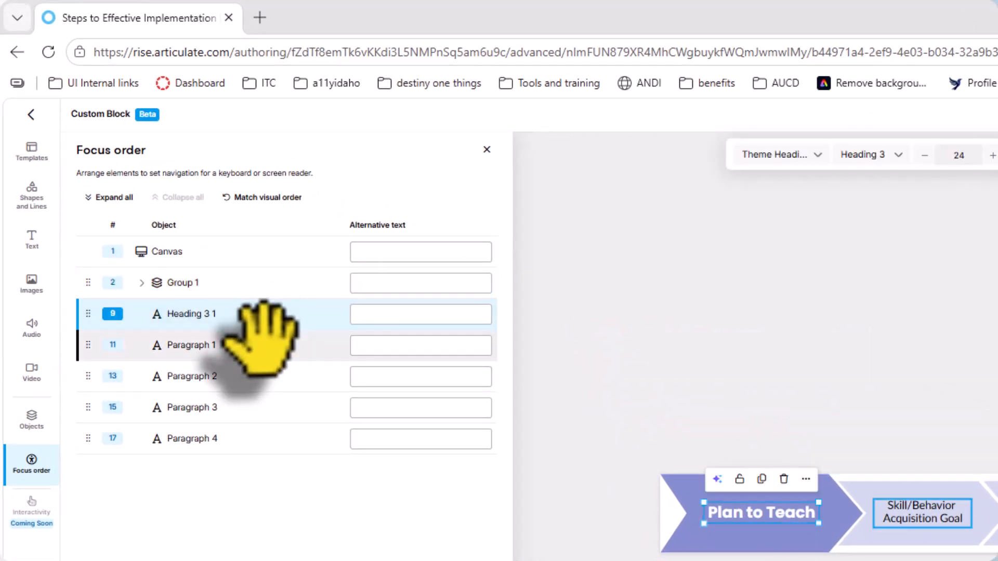
pyautogui.click(262, 344)
pyautogui.click(264, 376)
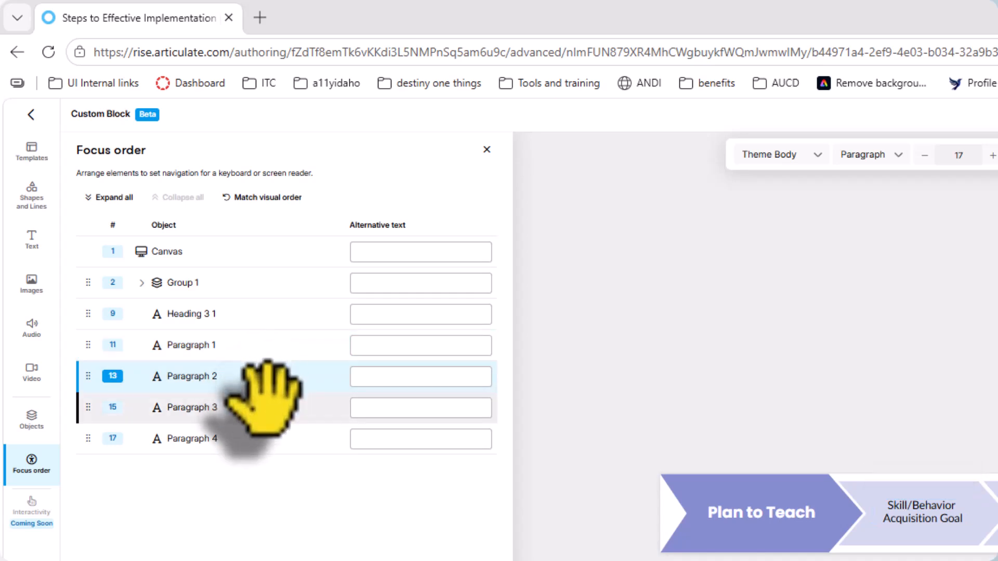
pyautogui.click(265, 407)
pyautogui.click(264, 439)
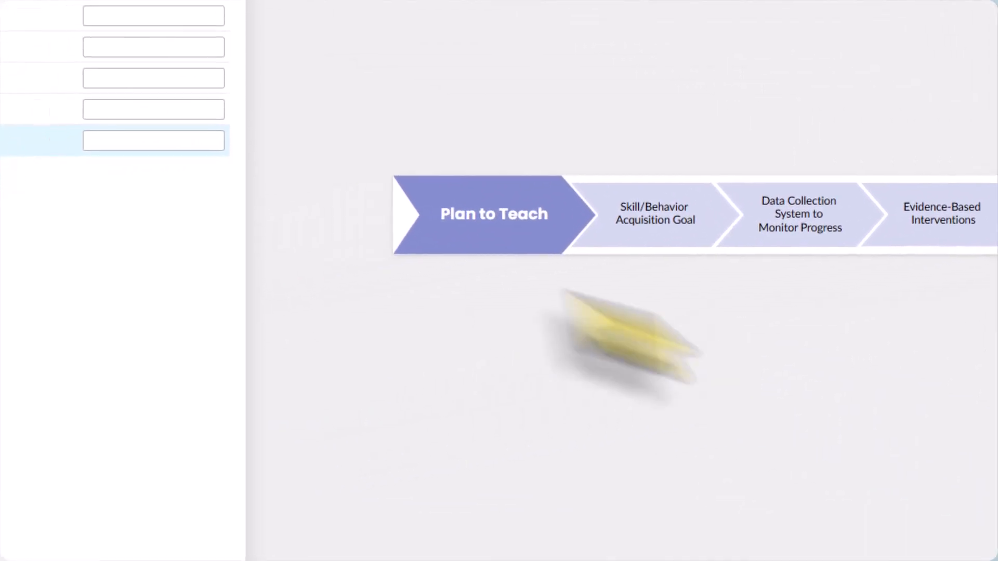
pyautogui.click(194, 284)
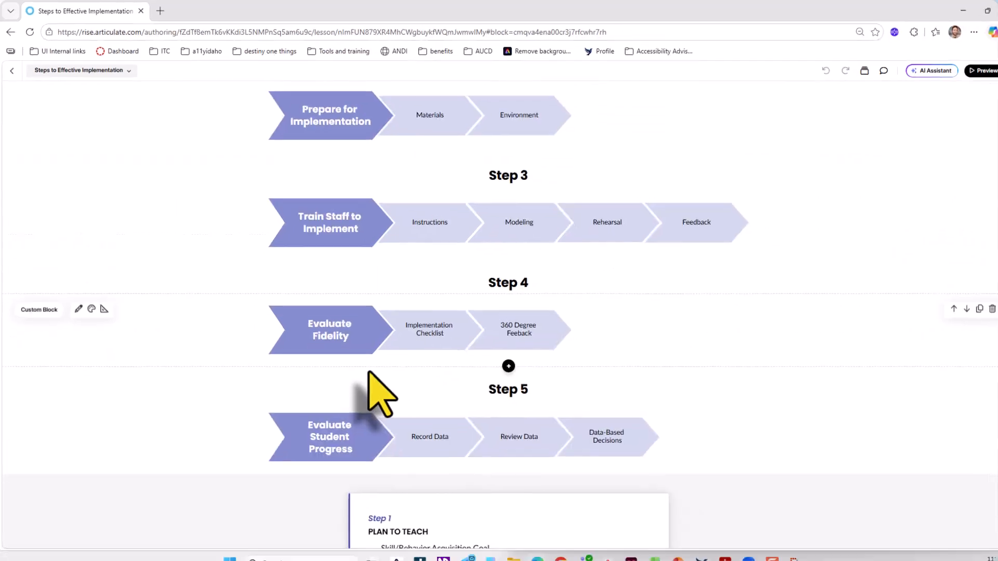
# Preview the lesson, review the chevron rows under the Step headings, and return to editing
pyautogui.scroll(3, 373, 374)
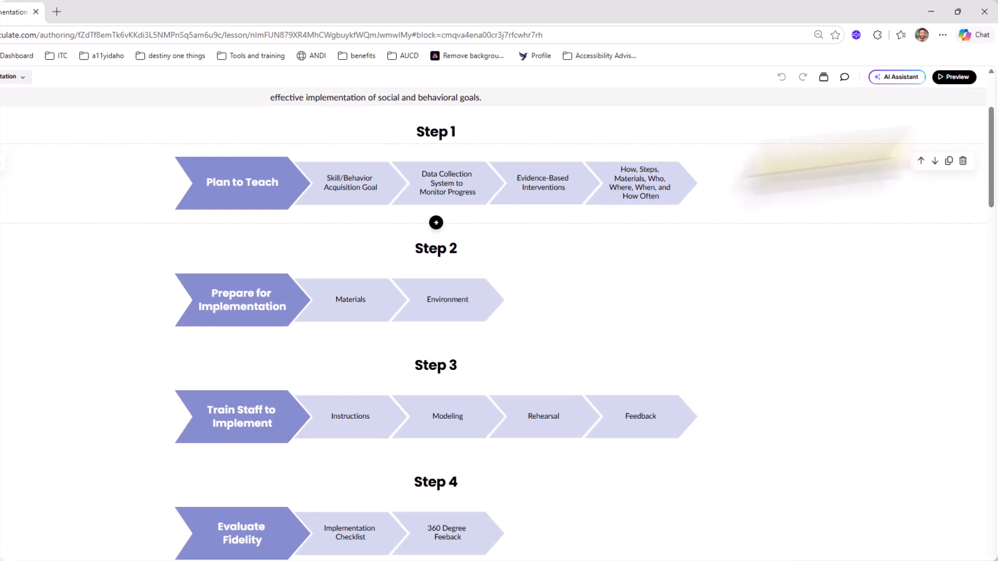
pyautogui.click(958, 69)
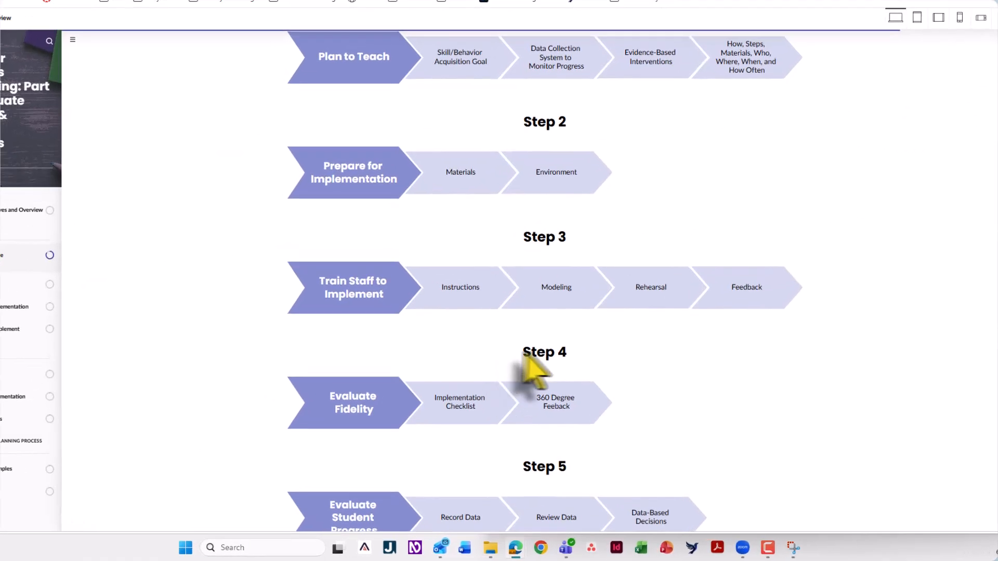
pyautogui.moveTo(528, 371); pyautogui.dragTo(575, 372)
pyautogui.click(570, 377)
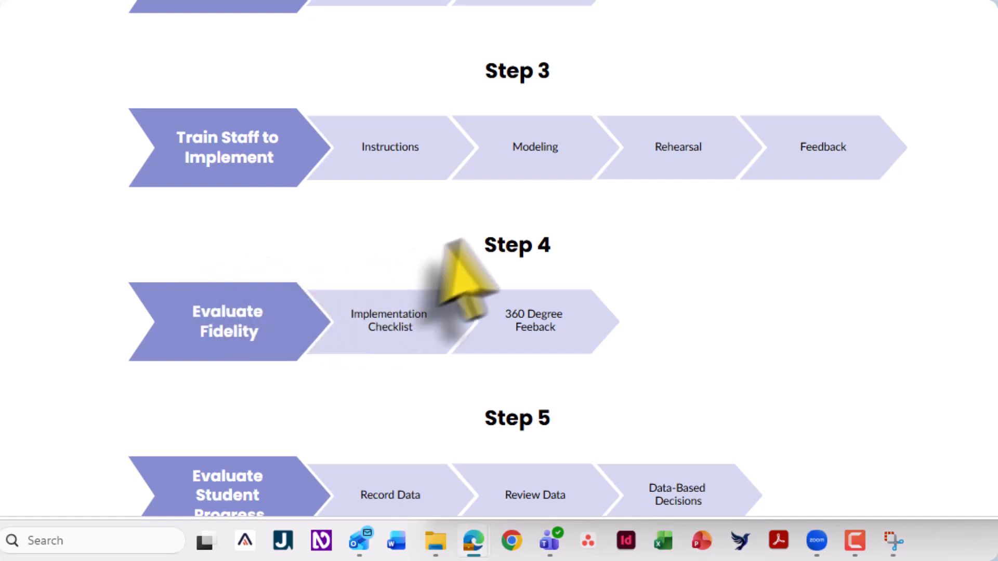
pyautogui.scroll(5, 575, 301)
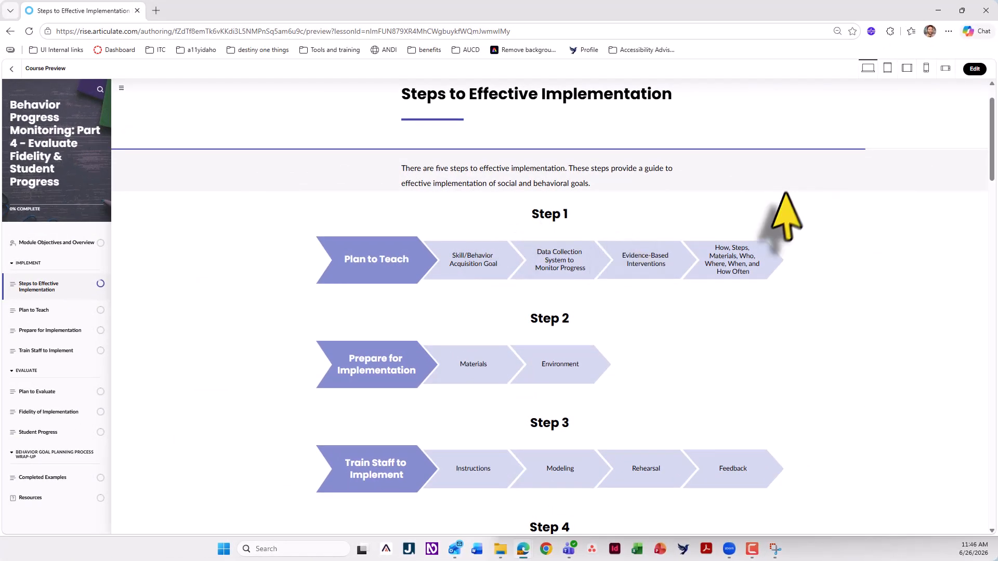
pyautogui.click(974, 70)
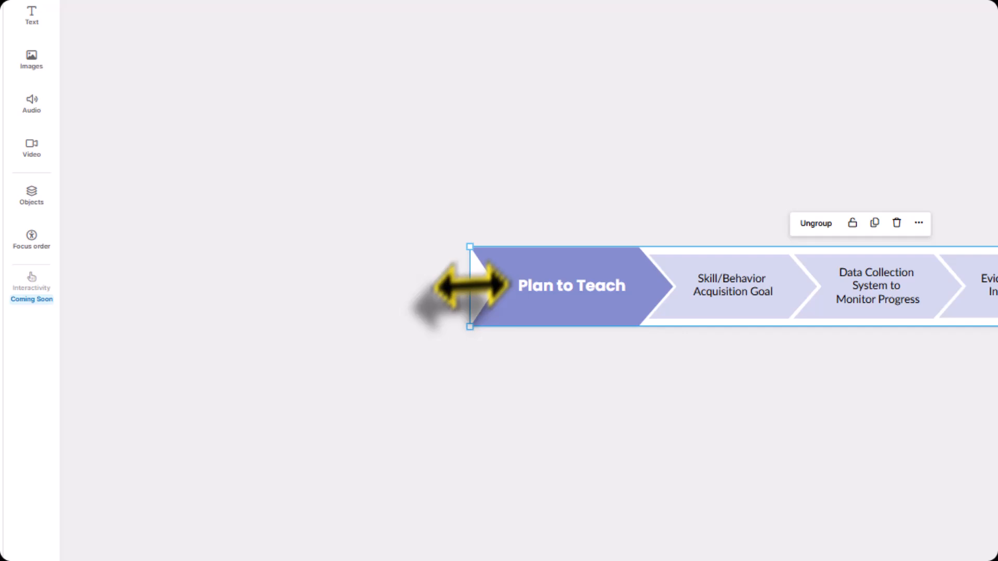
# Make room left of the Plan to Teach chevrons for a level-2 heading "Step 1" and inspect the block's focus order
pyautogui.moveTo(469, 286); pyautogui.dragTo(393, 285)
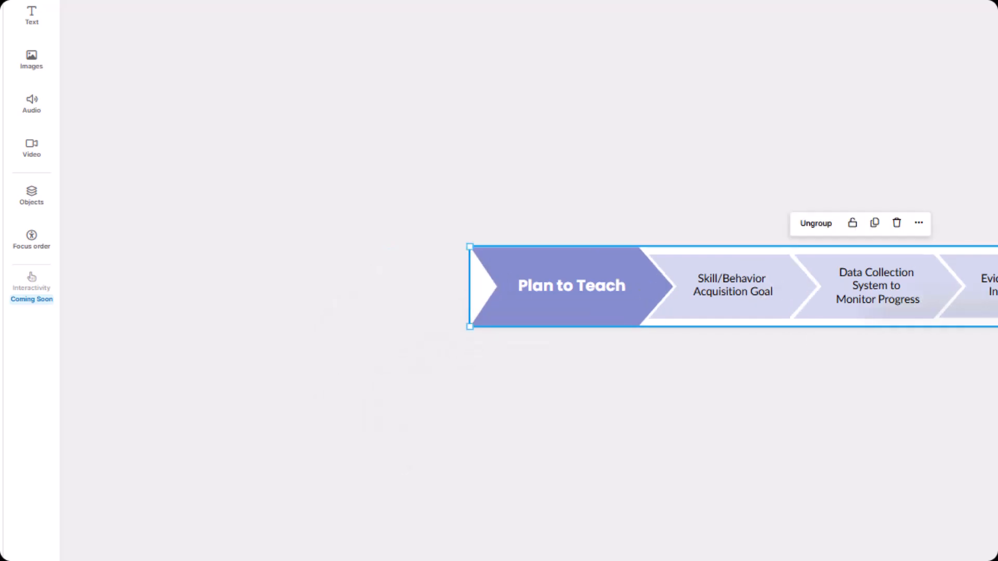
pyautogui.moveTo(584, 269); pyautogui.dragTo(515, 275)
pyautogui.click(644, 411)
pyautogui.click(935, 334)
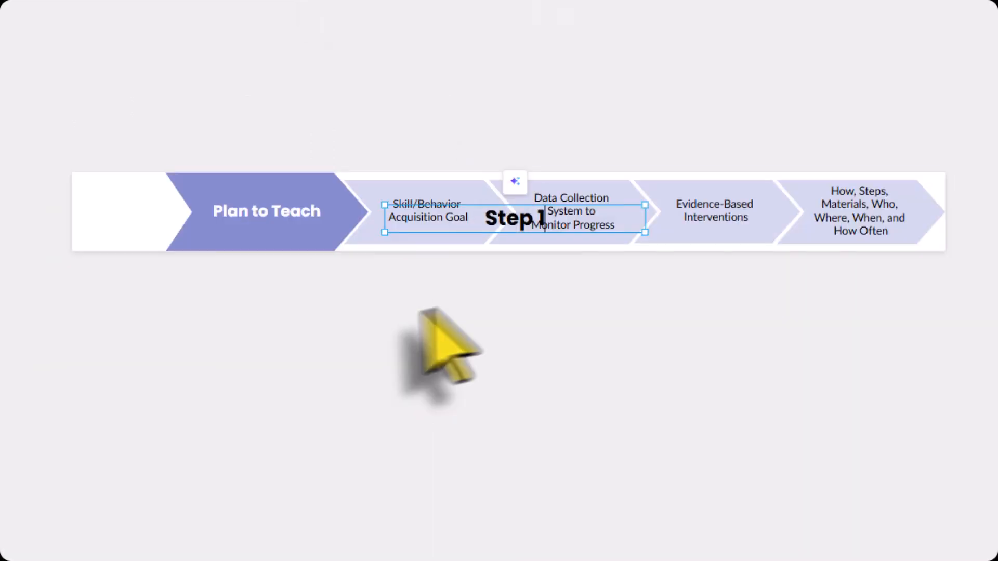
pyautogui.moveTo(597, 224); pyautogui.dragTo(88, 212)
pyautogui.moveTo(47, 213); pyautogui.dragTo(126, 212)
pyautogui.click(94, 275)
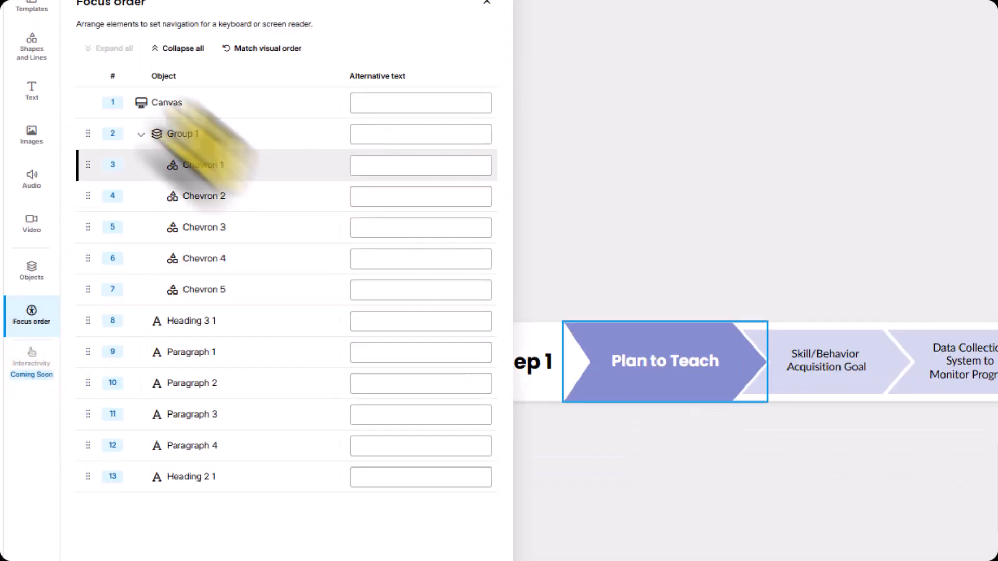
pyautogui.click(156, 133)
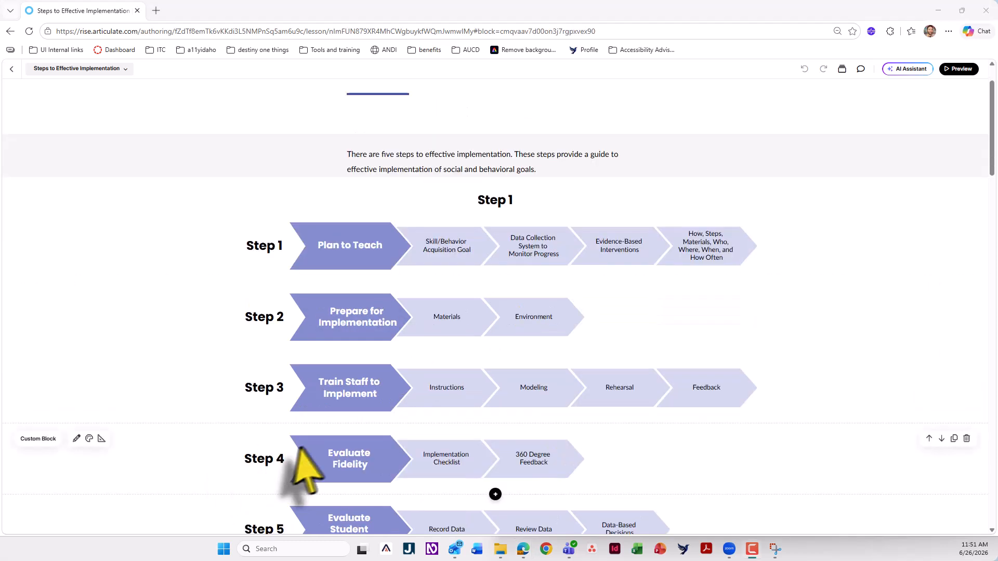
# Preview the lesson, review the five chevron rows with Step headings beside them, and return to editing
pyautogui.scroll(-1, 323, 441)
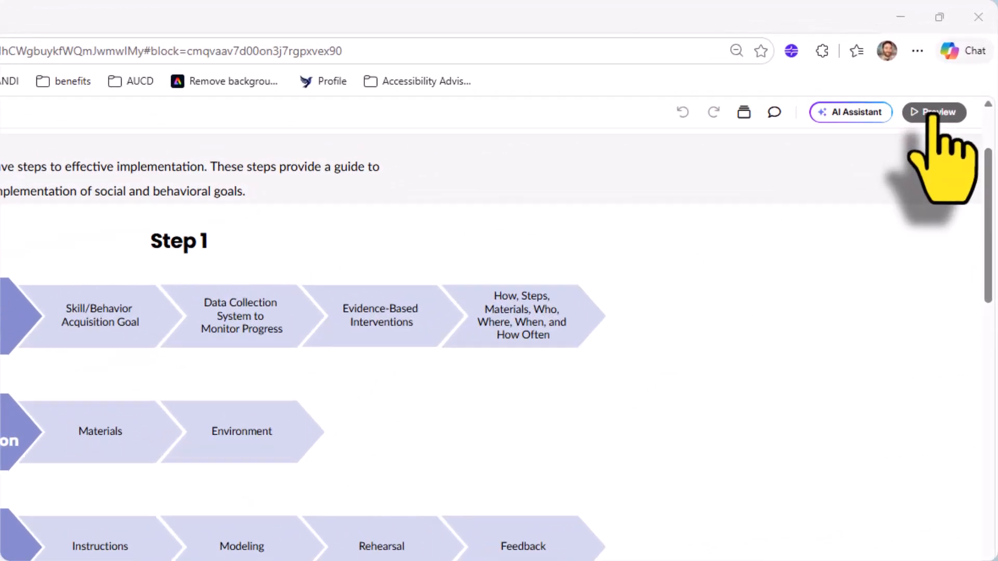
pyautogui.click(956, 68)
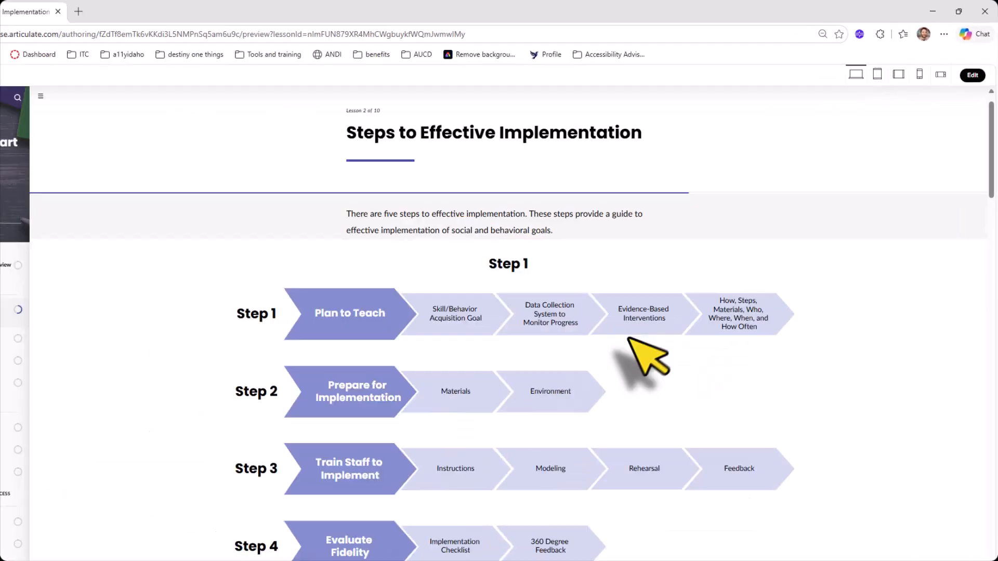
pyautogui.scroll(-5, 506, 320)
pyautogui.scroll(3, 568, 201)
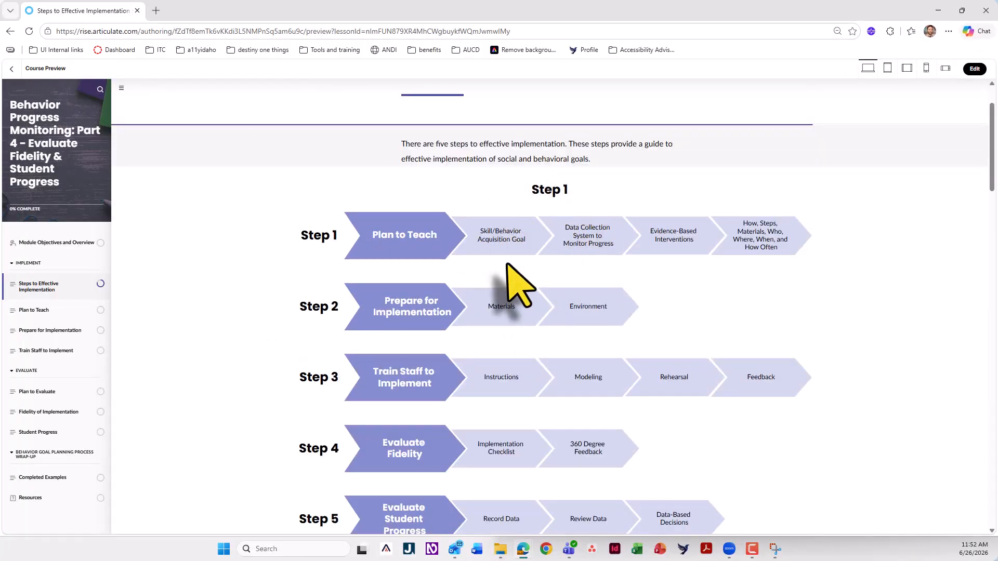
pyautogui.scroll(-2, 512, 260)
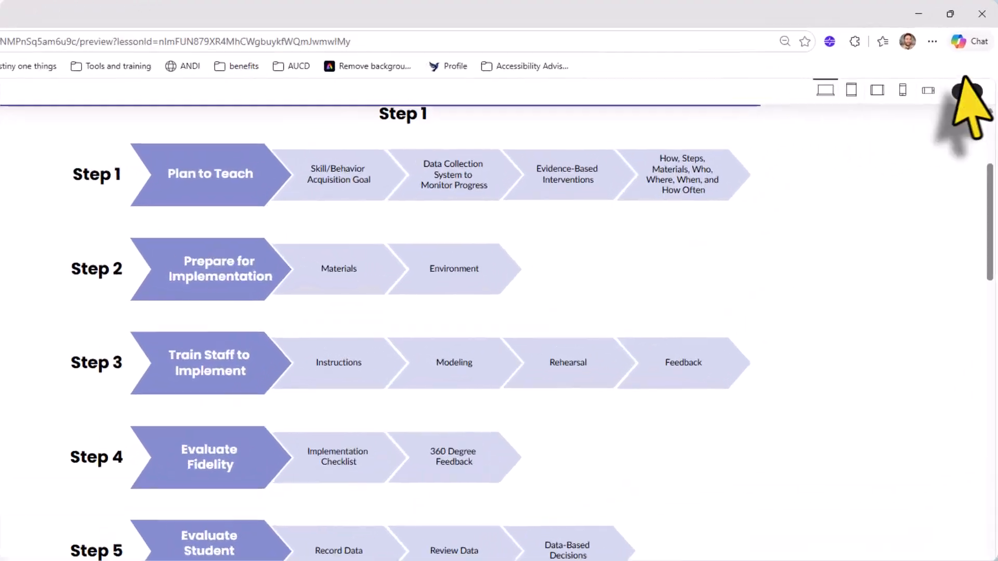
pyautogui.click(975, 69)
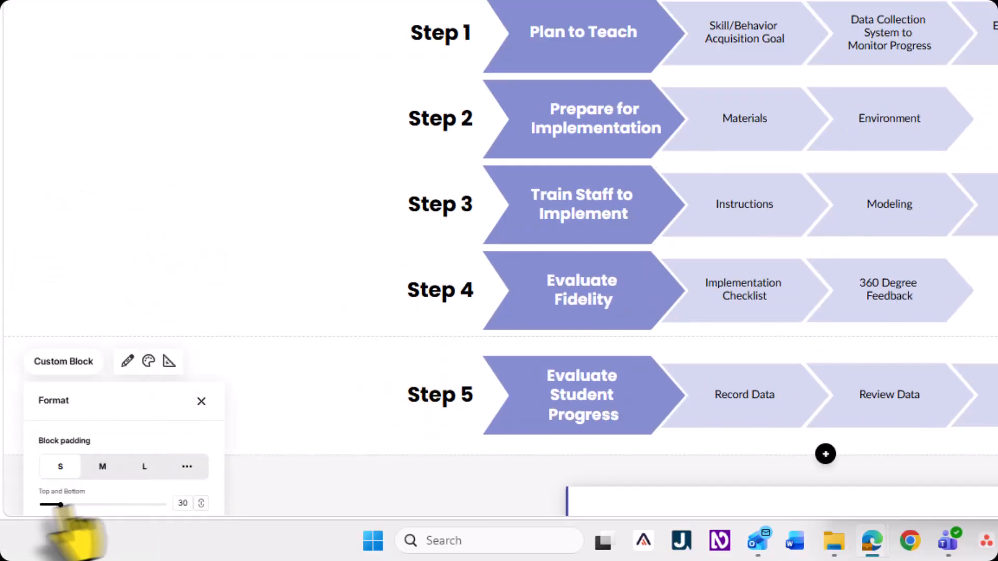